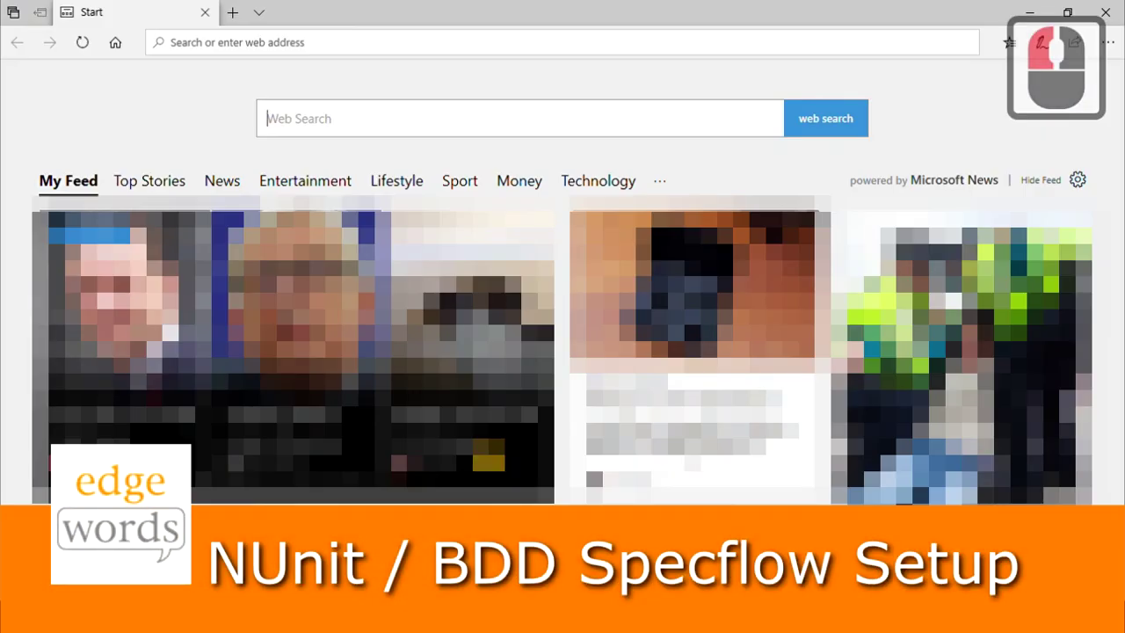
- Search Google for 'Chrome Download' and open the Google Chrome download page
key("ctrl+l")
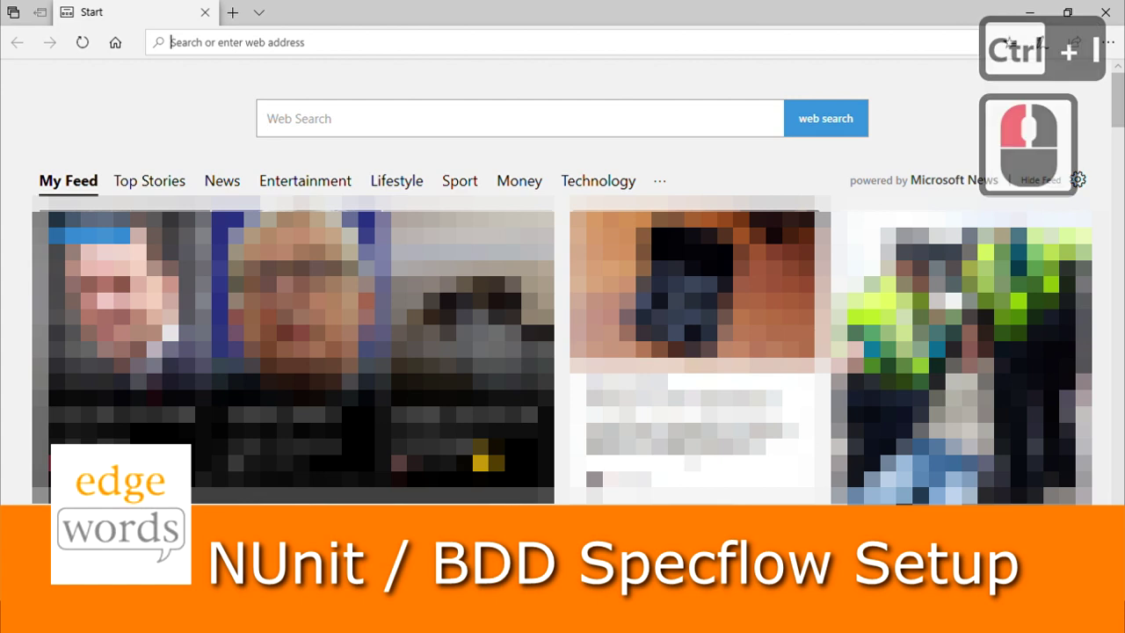
type("google.com/")
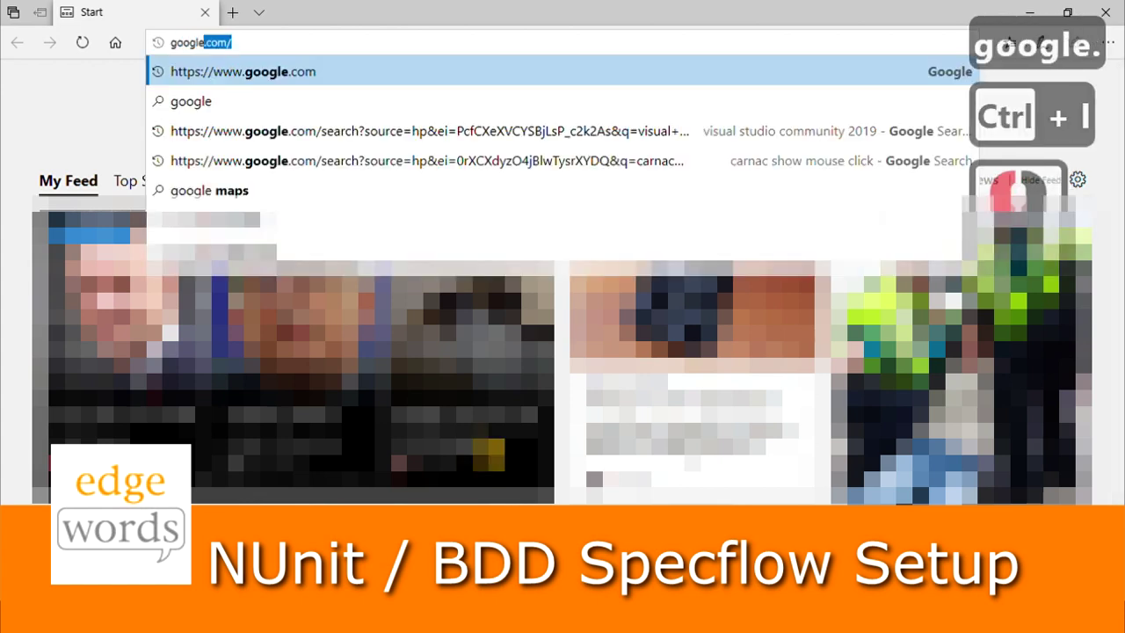
key("Return")
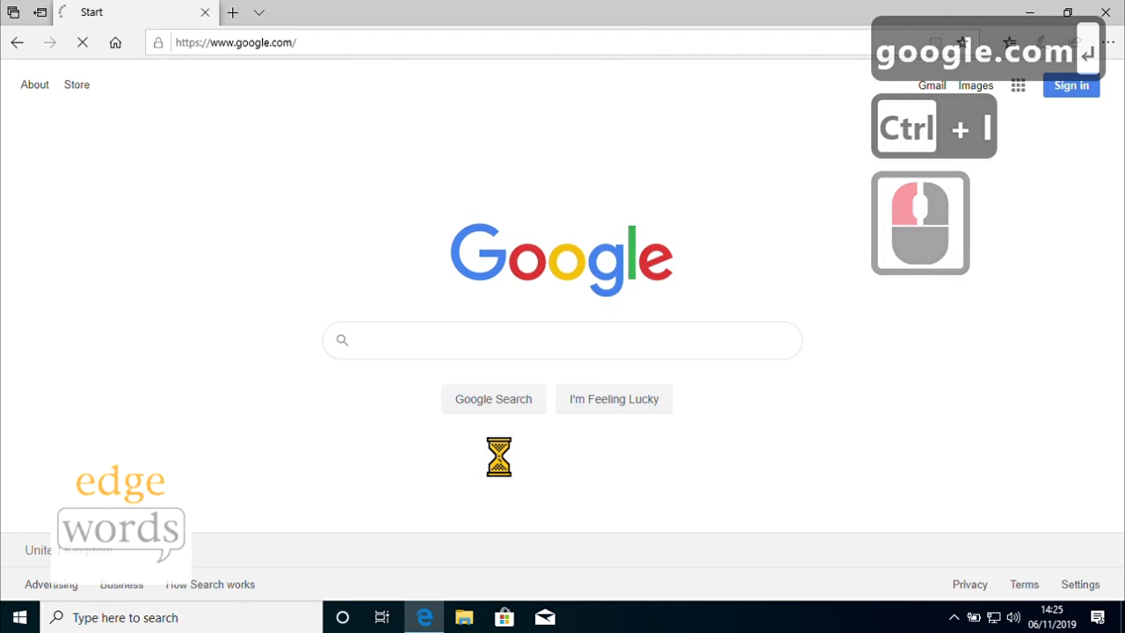
left_click(500, 374)
type("C")
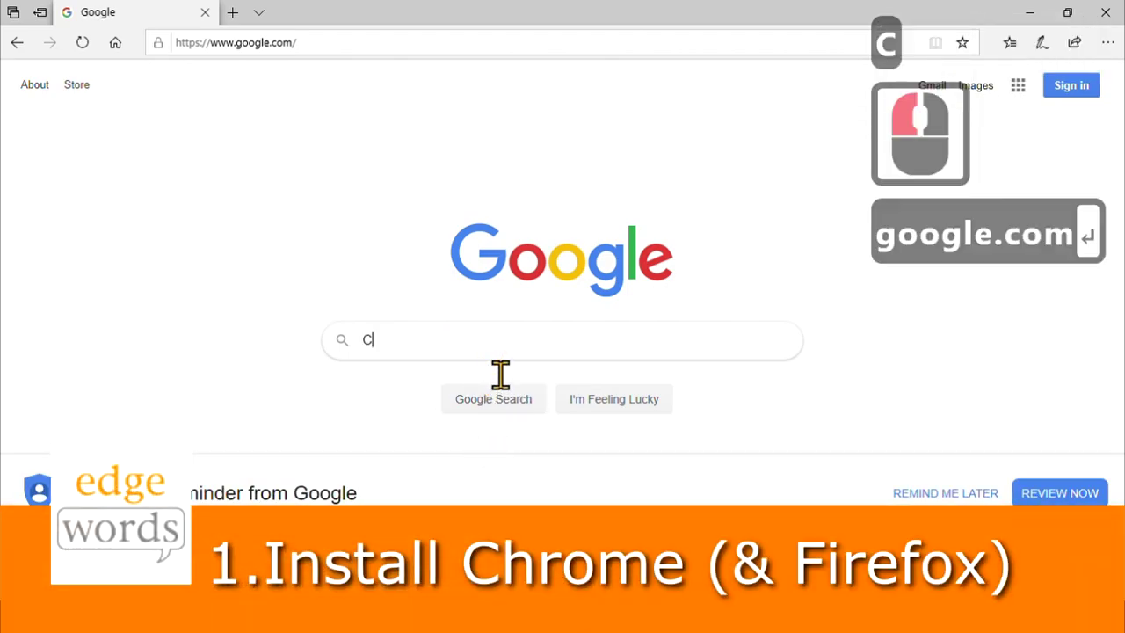
type("hrome Do")
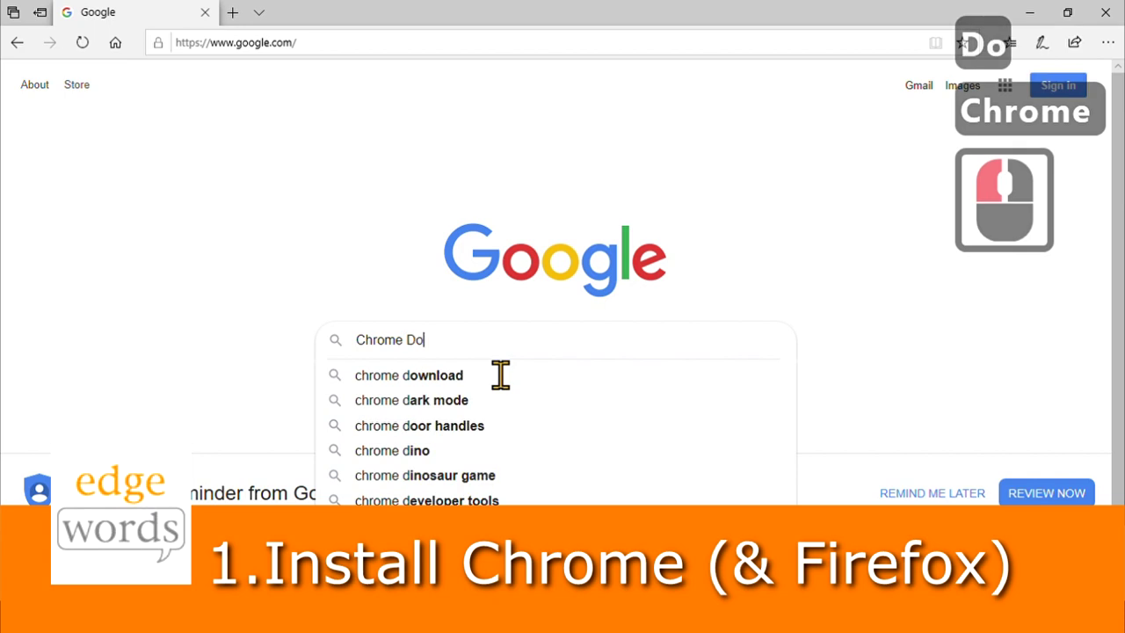
type("wnload")
key("Return")
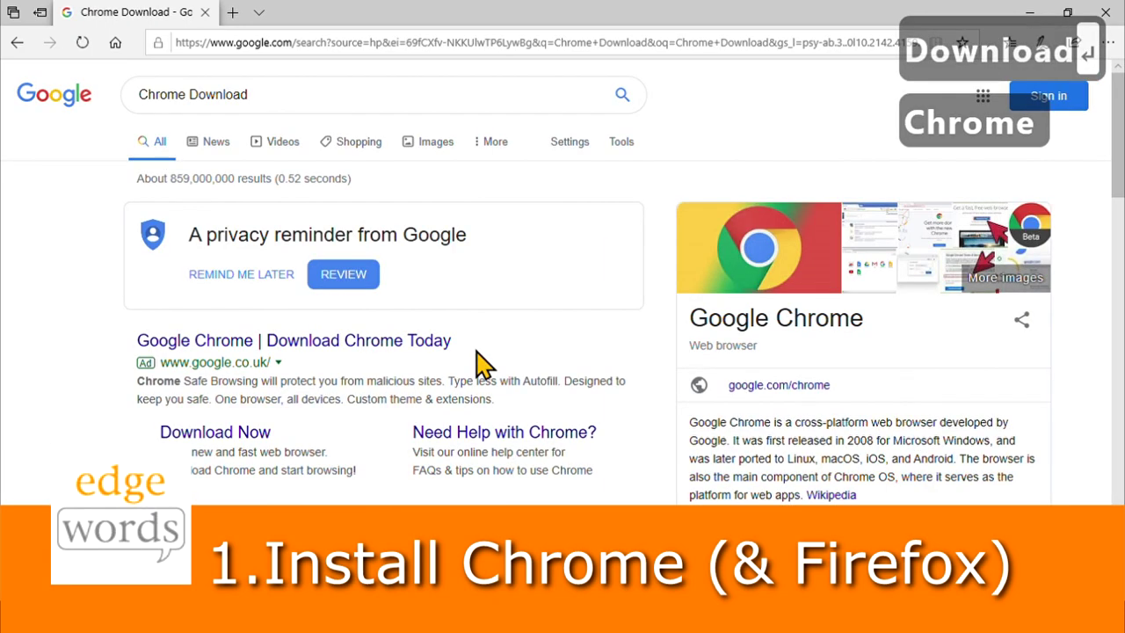
left_click(264, 440)
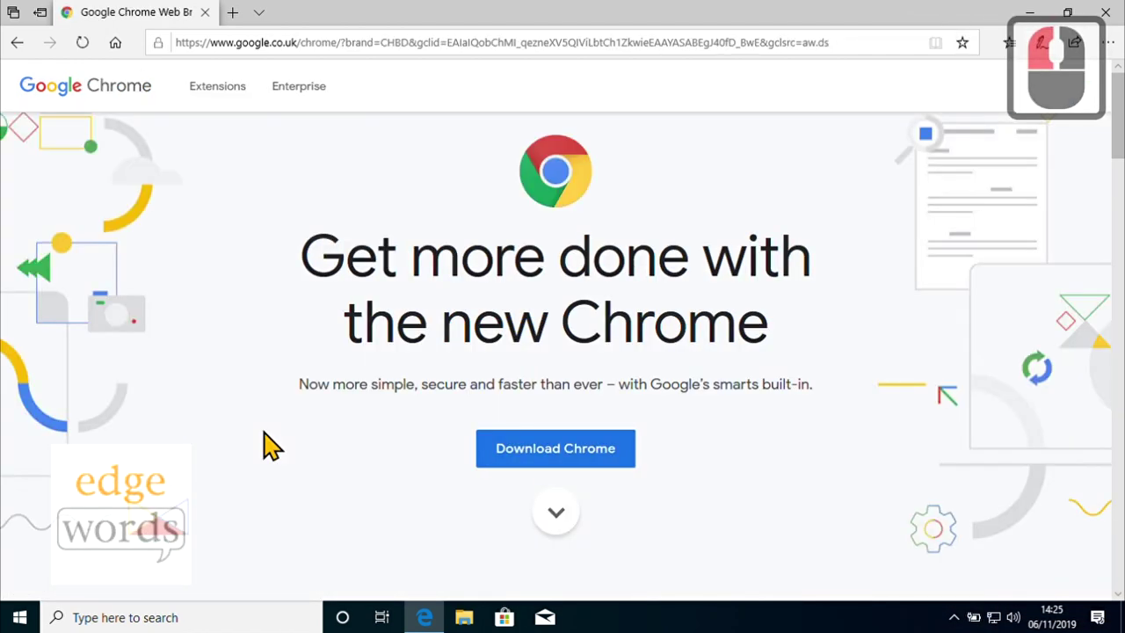
- Accept the Chrome terms, download ChromeSetup.exe and run it
left_click(546, 449)
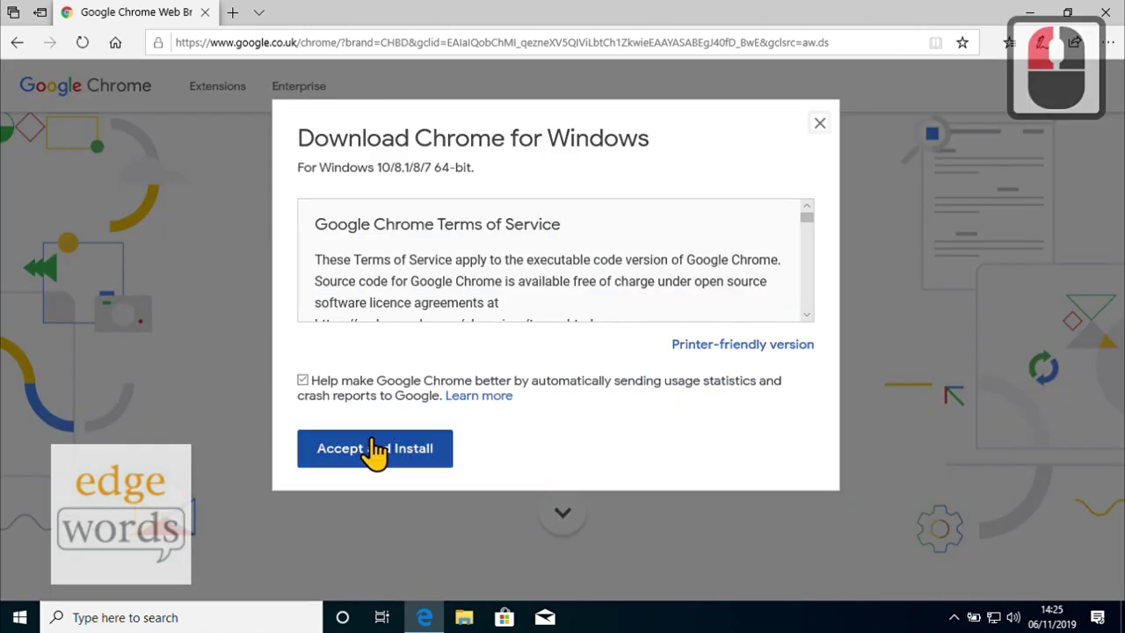
left_click(375, 450)
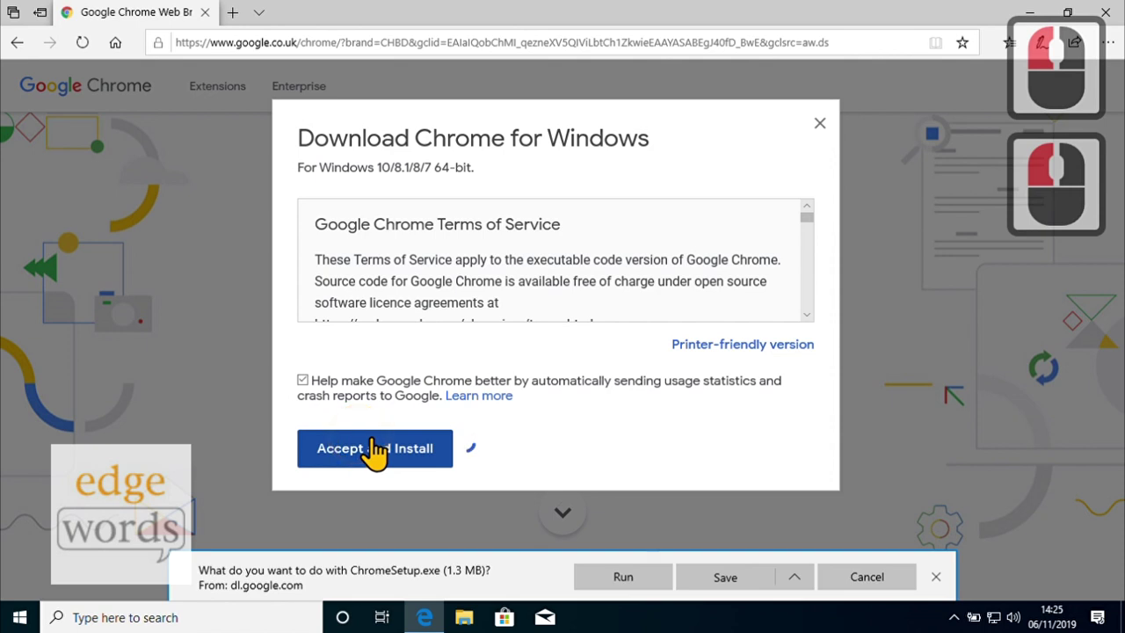
left_click(632, 577)
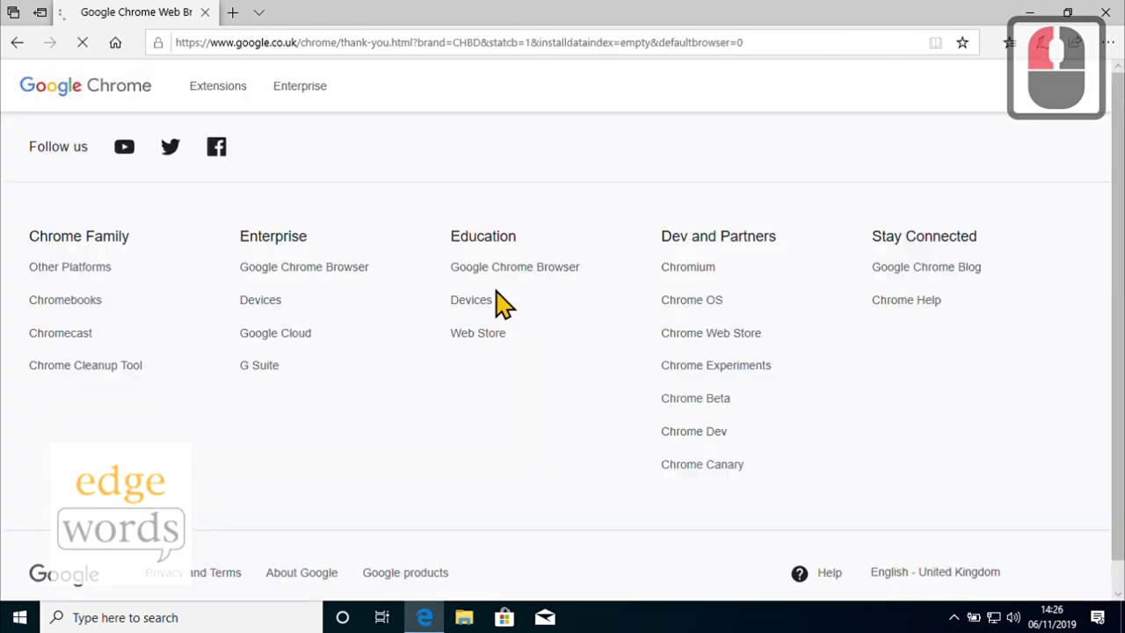
left_click(364, 45)
- Search Google for 'Firefox download', download Firefox Installer.exe from Mozilla and run it
type("google.com")
key("Return")
type("Firefo")
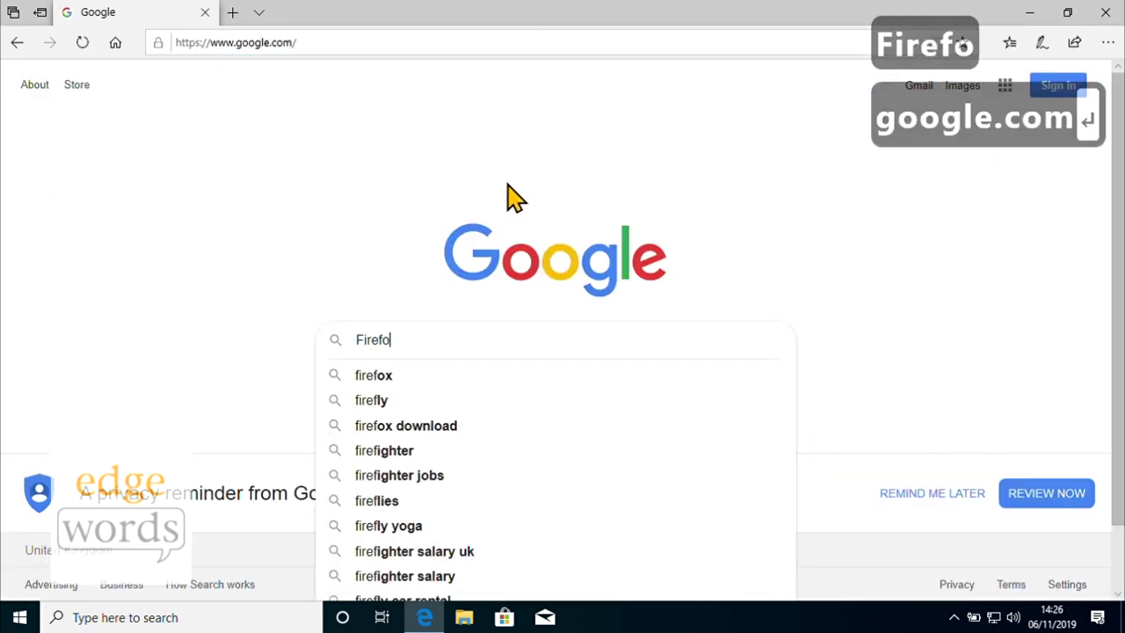
type("x download")
key("Return")
left_click(410, 351)
left_click(181, 441)
left_click(610, 581)
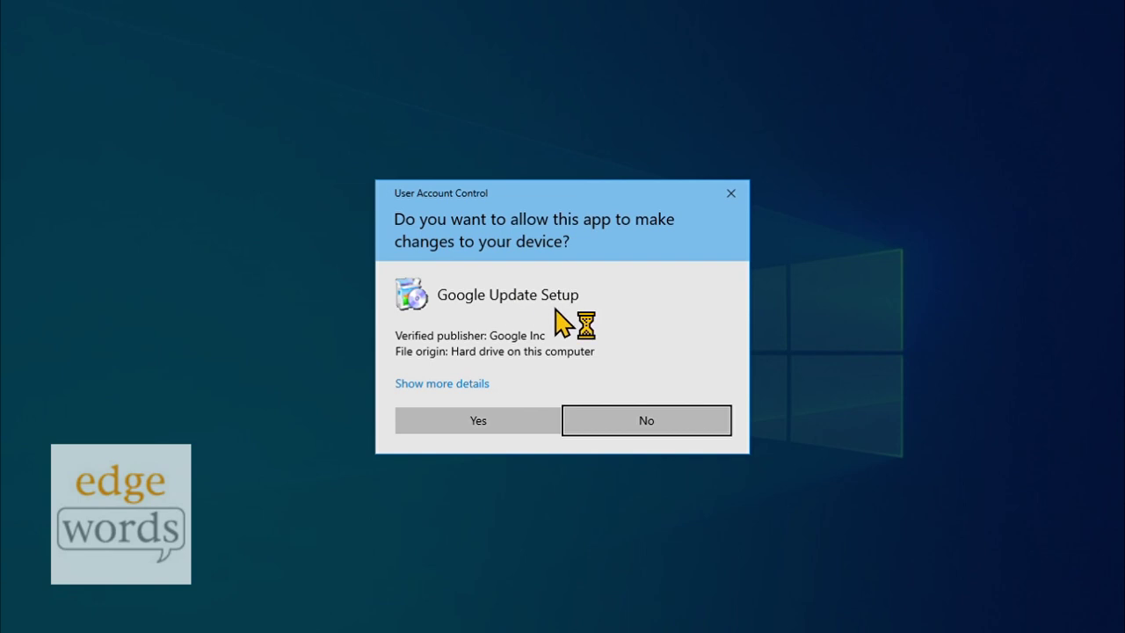
- Approve the User Account Control prompts for Google Update Setup and the Firefox Installer
left_click(472, 425)
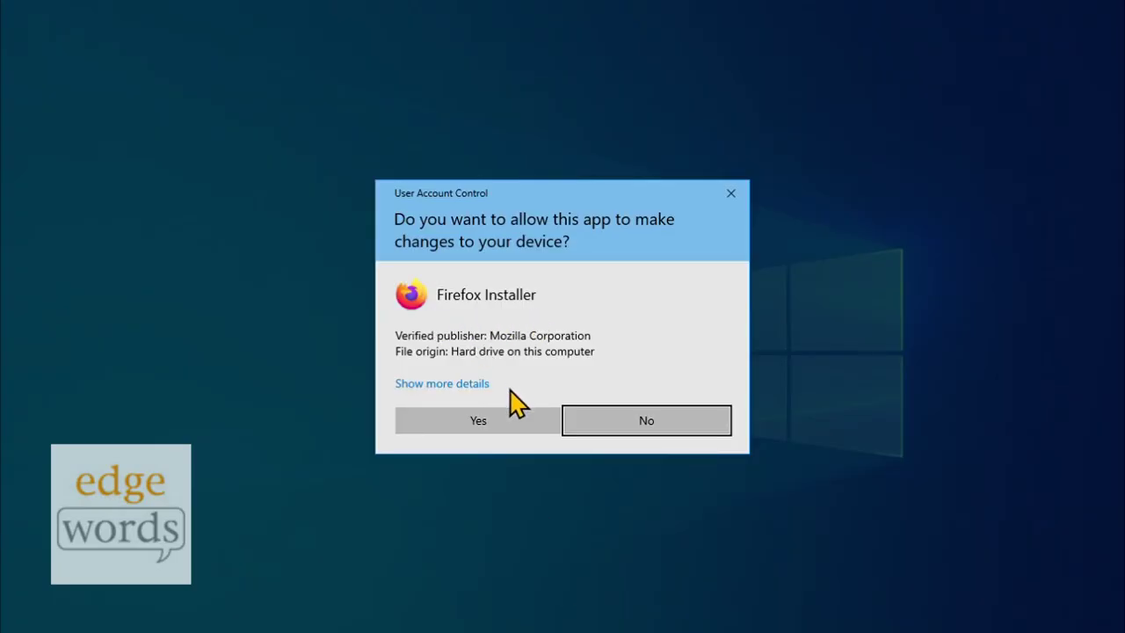
left_click(511, 424)
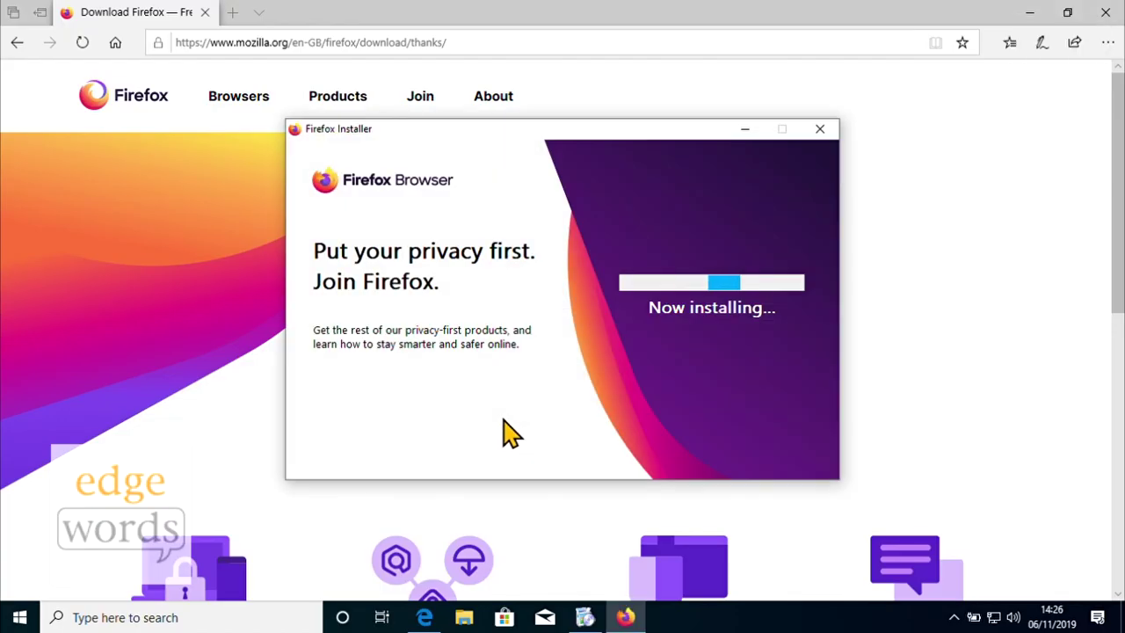
- Close the newly launched Firefox window, closing both tabs, and the new Chrome window
left_click_drag(587, 130, 846, 220)
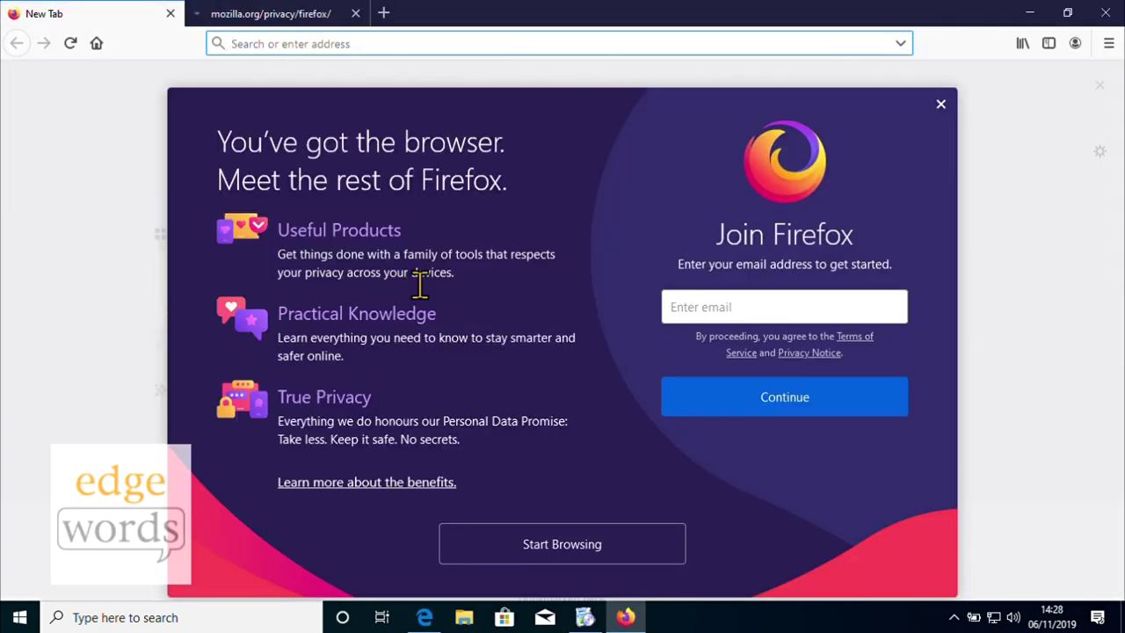
left_click(1105, 14)
left_click(545, 334)
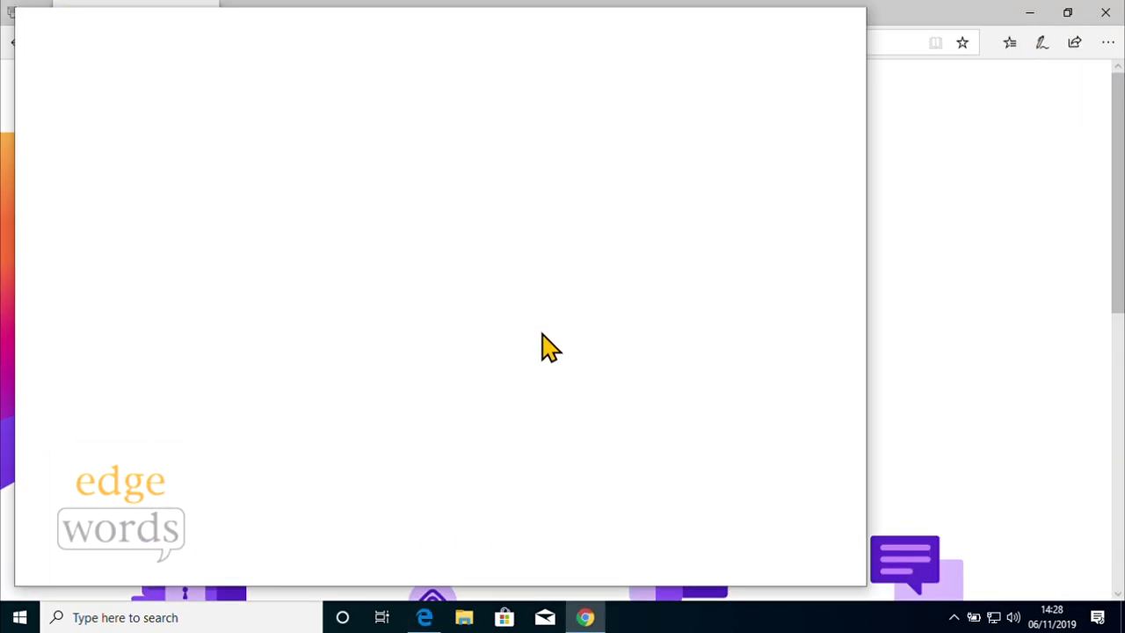
left_click(848, 19)
left_click(545, 42)
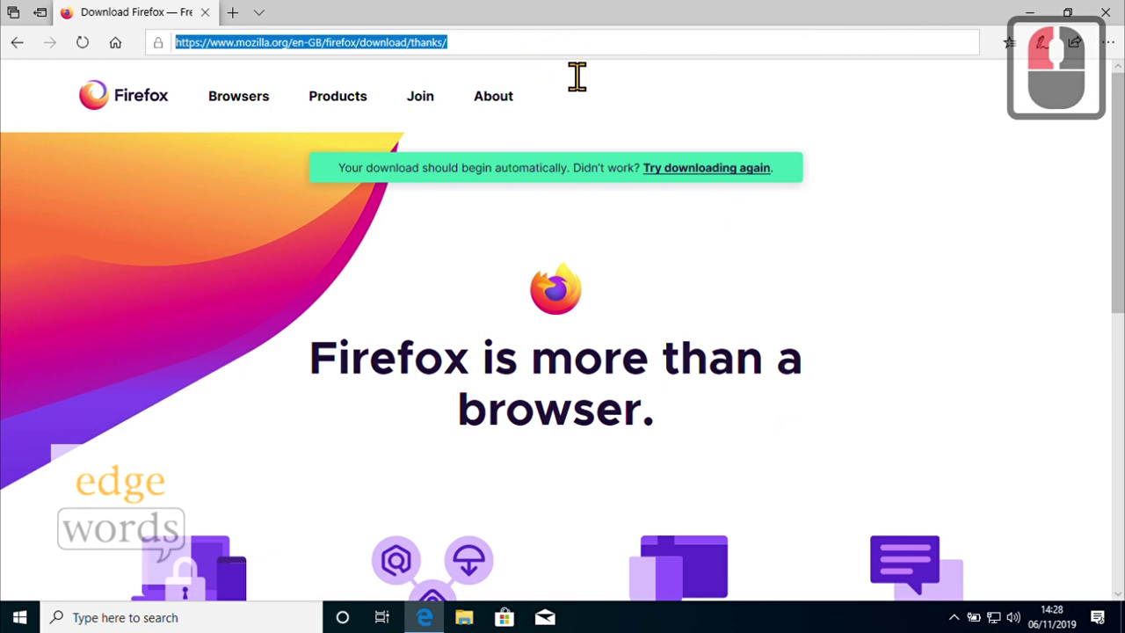
- Search Google for 'visual studio' and open the official Visual Studio website
type("google.c")
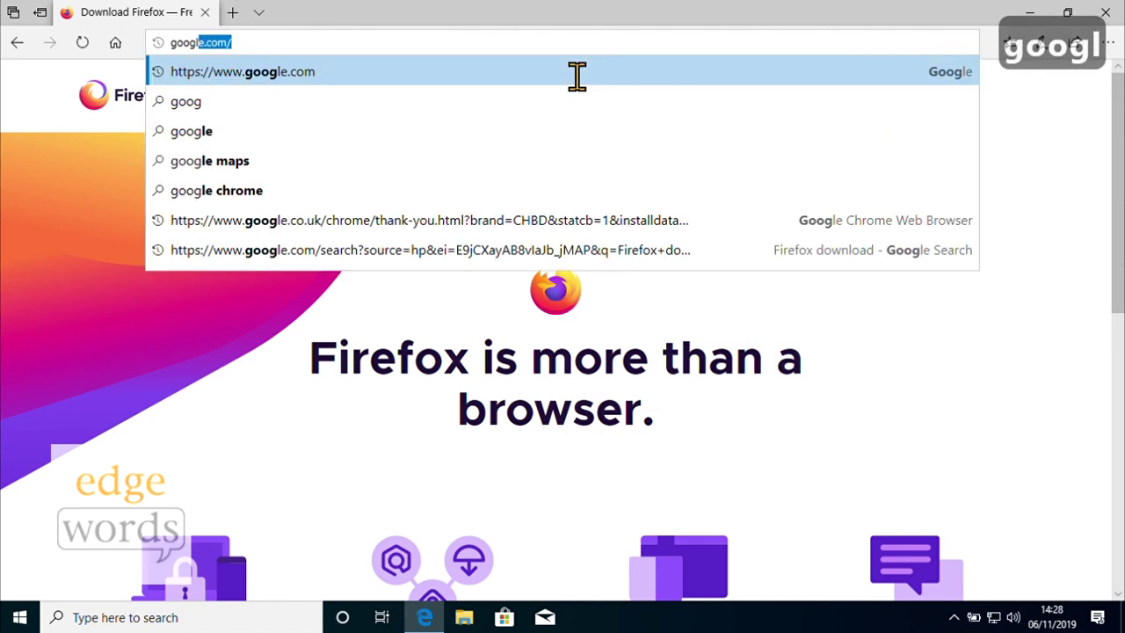
type("om")
key("Return")
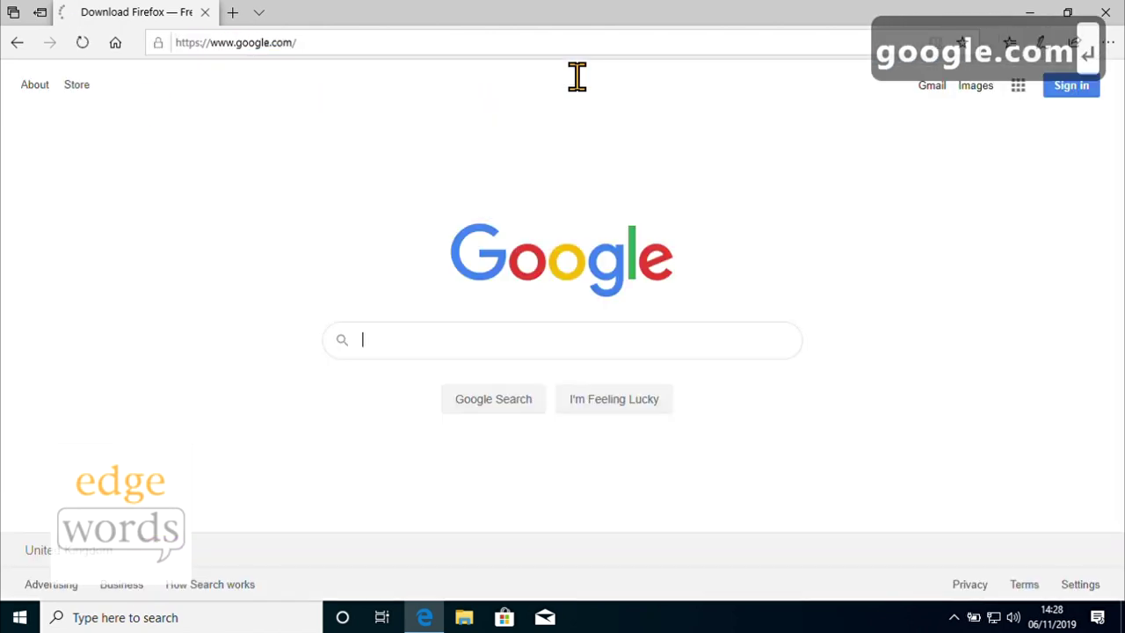
type("visu")
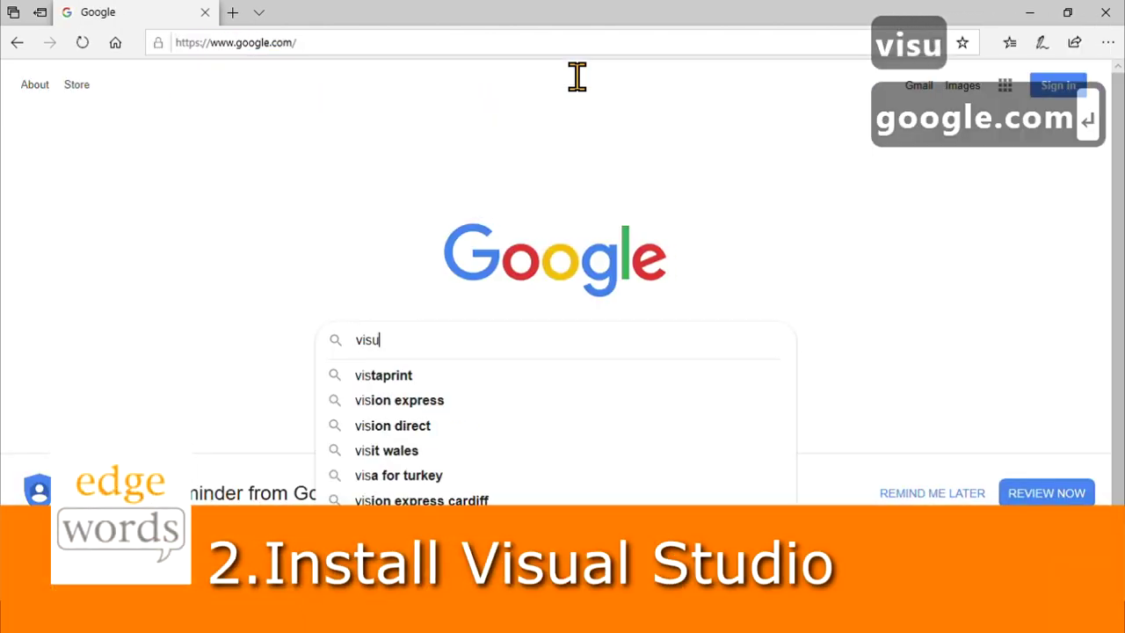
type("al studio")
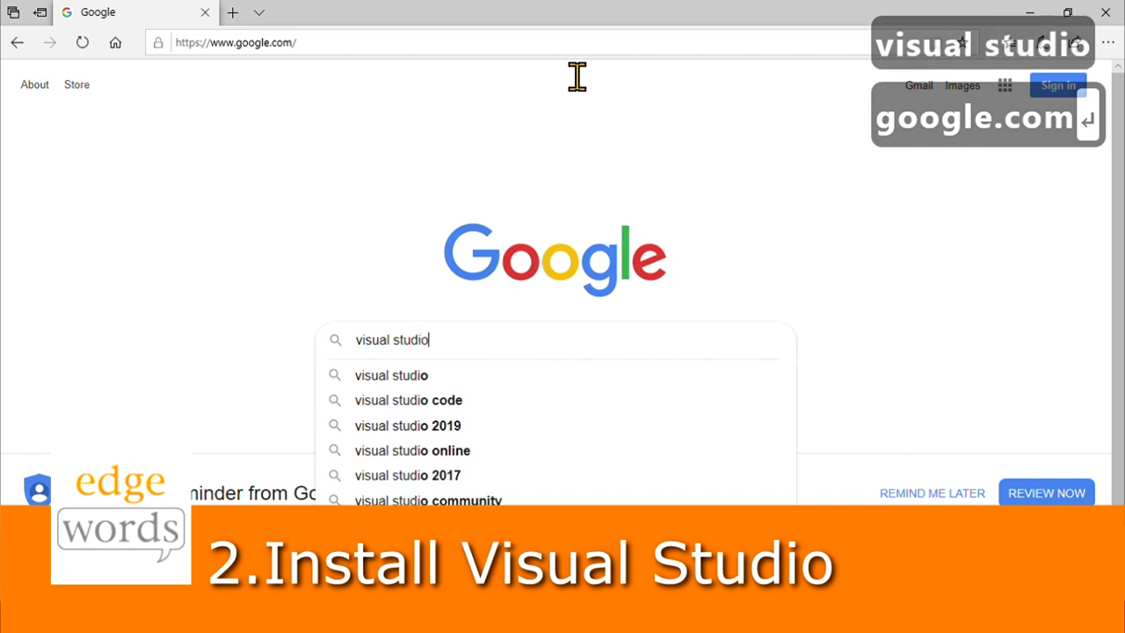
key("Return")
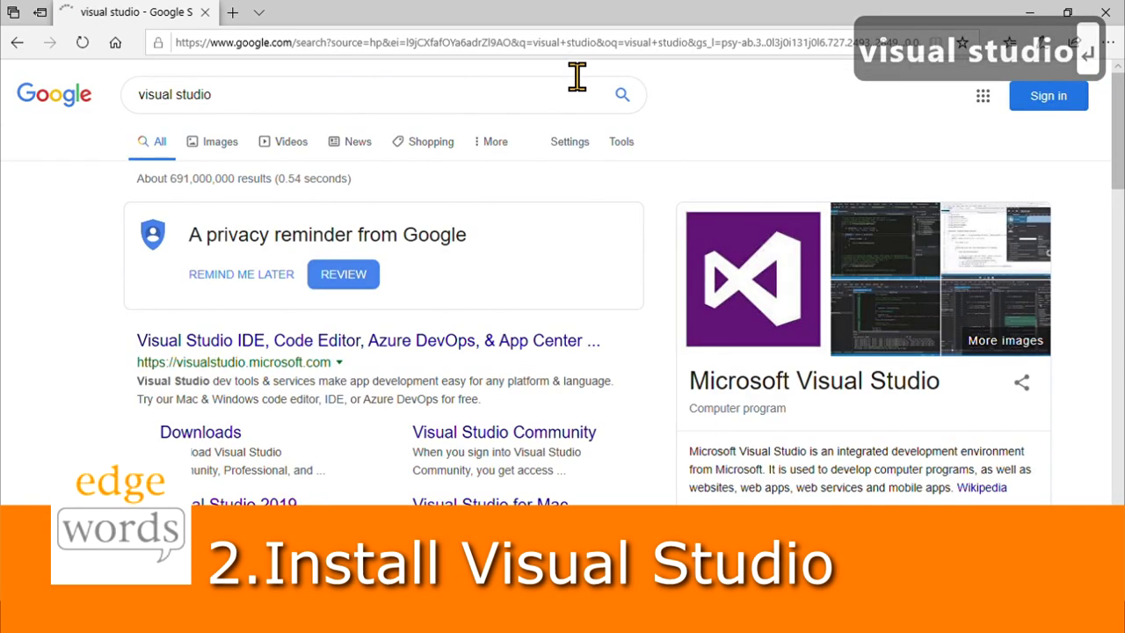
left_click(319, 343)
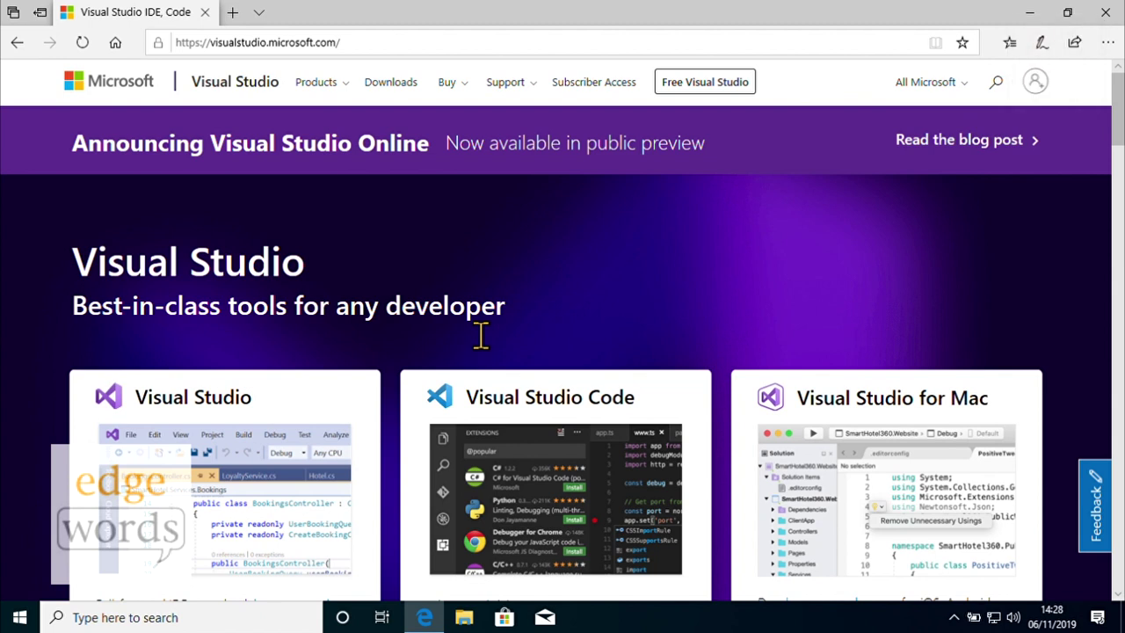
- Download the Visual Studio Community 2019 installer, save it and run it
left_click(234, 412)
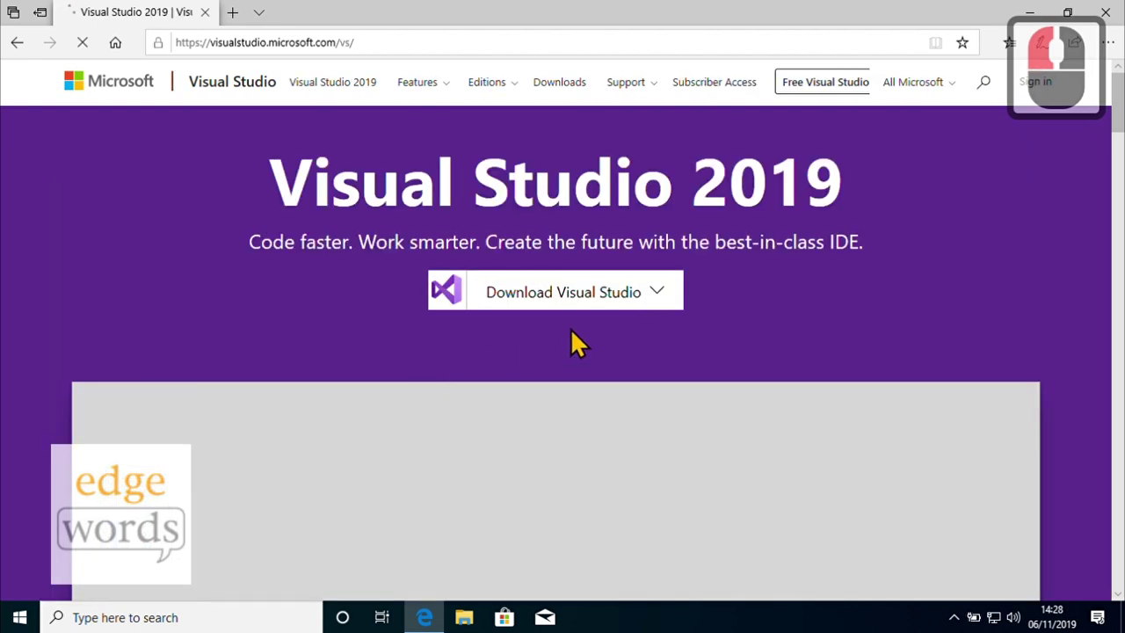
left_click(659, 295)
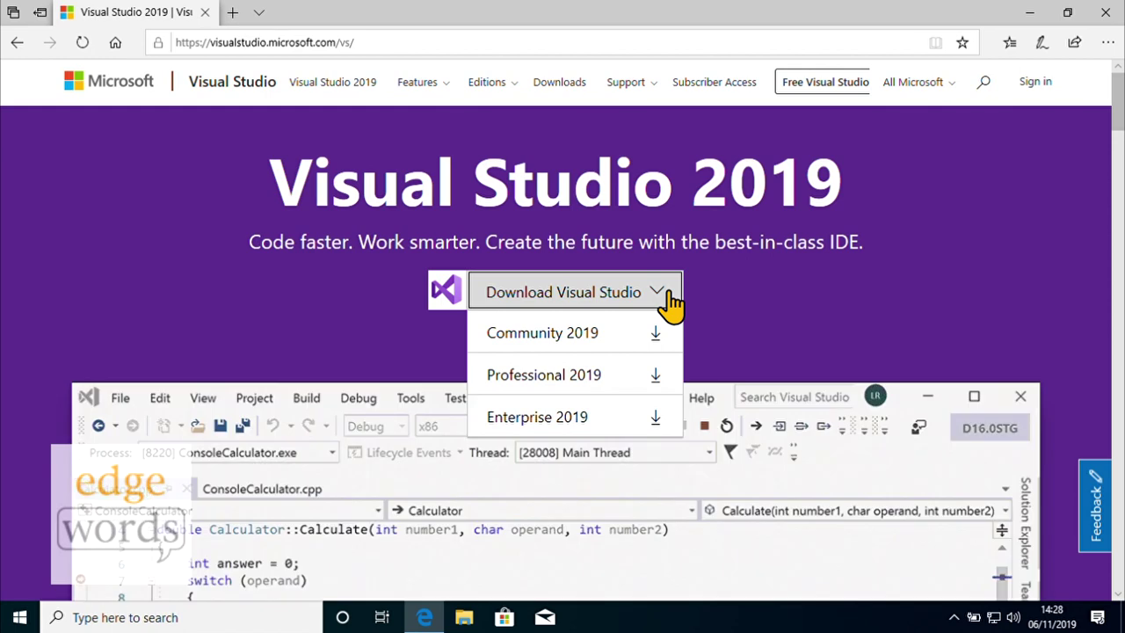
left_click(571, 343)
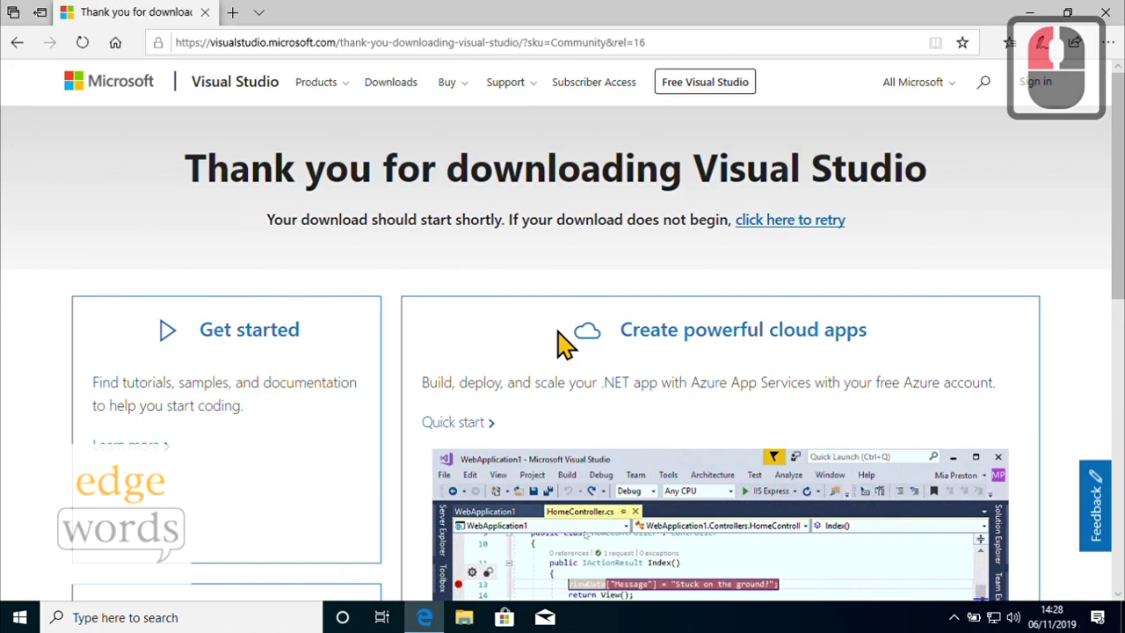
left_click(719, 571)
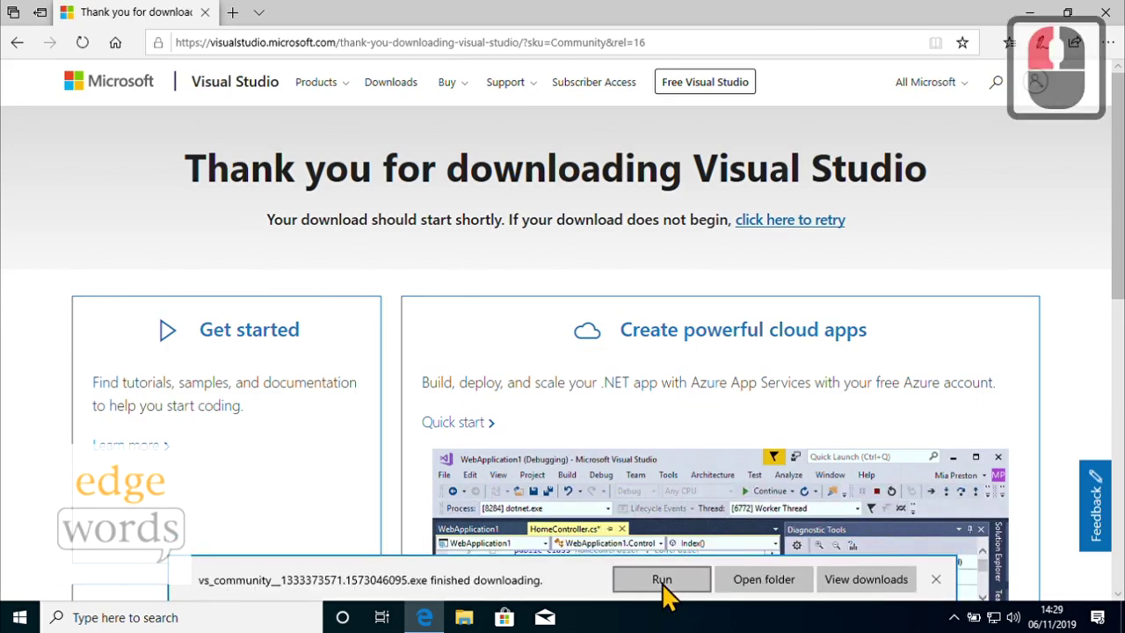
left_click(662, 580)
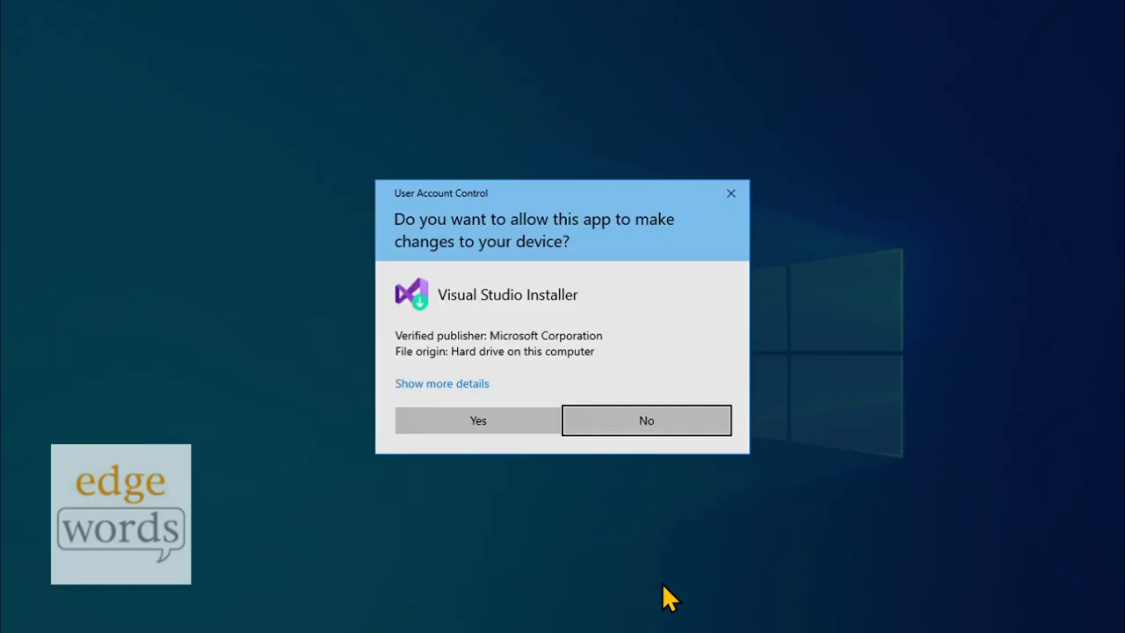
- Allow Visual Studio Installer through User Account Control and continue so it fetches setup files
left_click(485, 433)
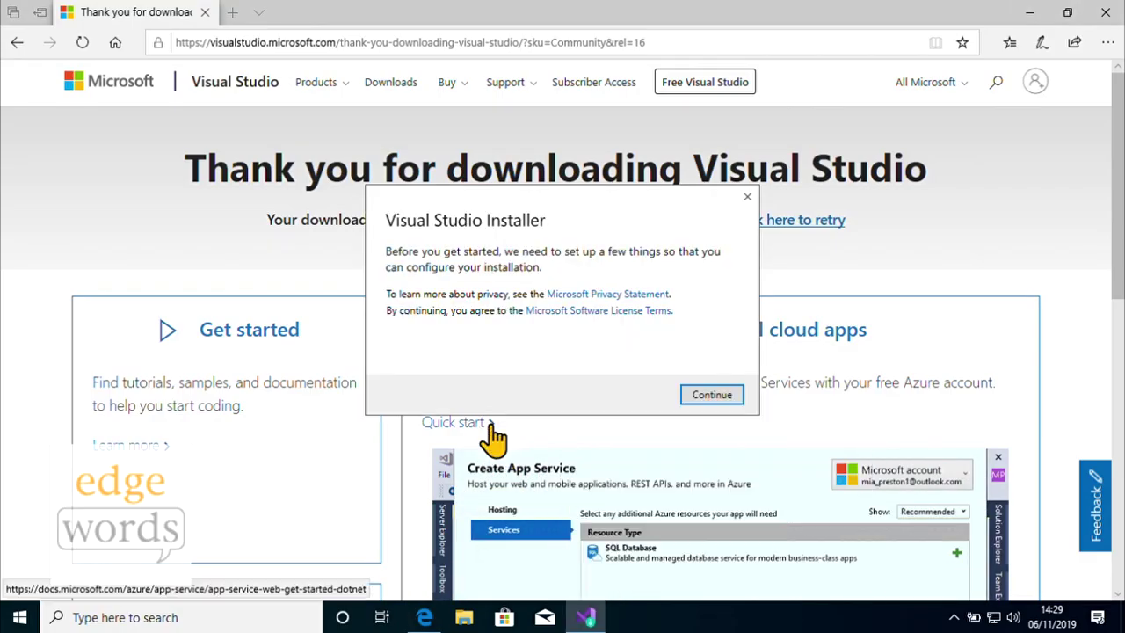
key("Return")
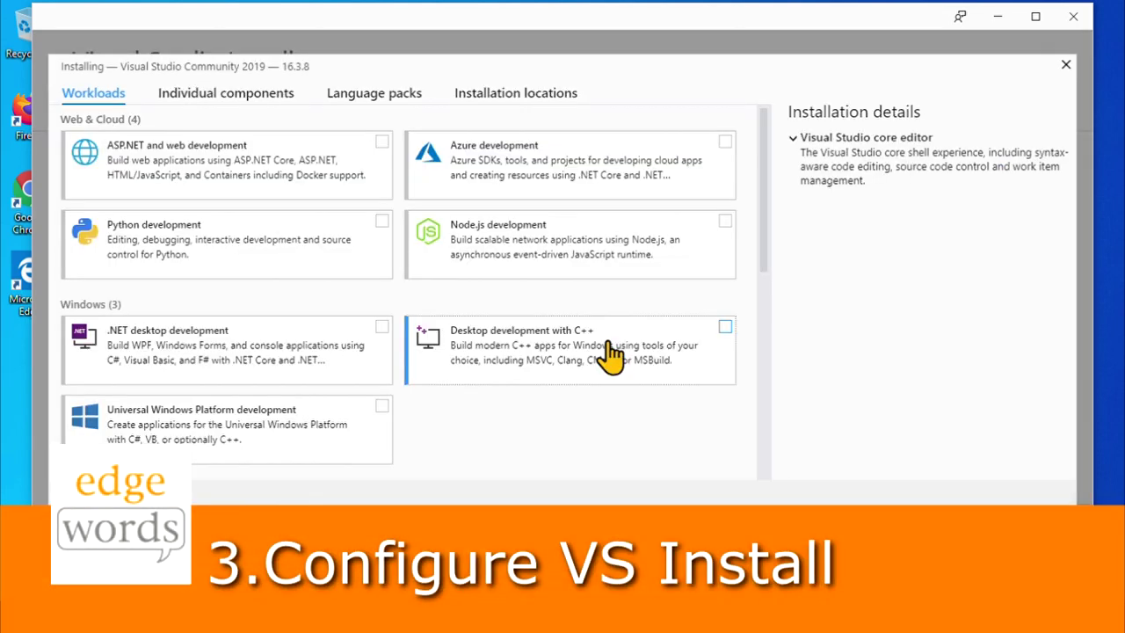
- Install Visual Studio Community 2019 16.3.8 with the .NET desktop development workload
left_click(244, 376)
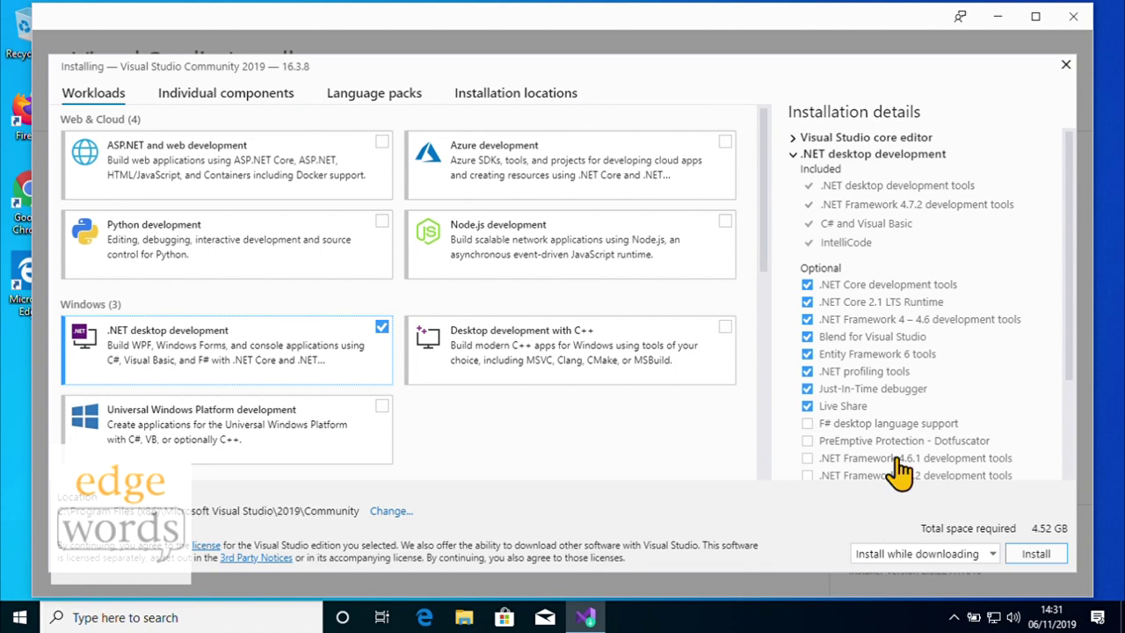
left_click_drag(1072, 379, 1079, 470)
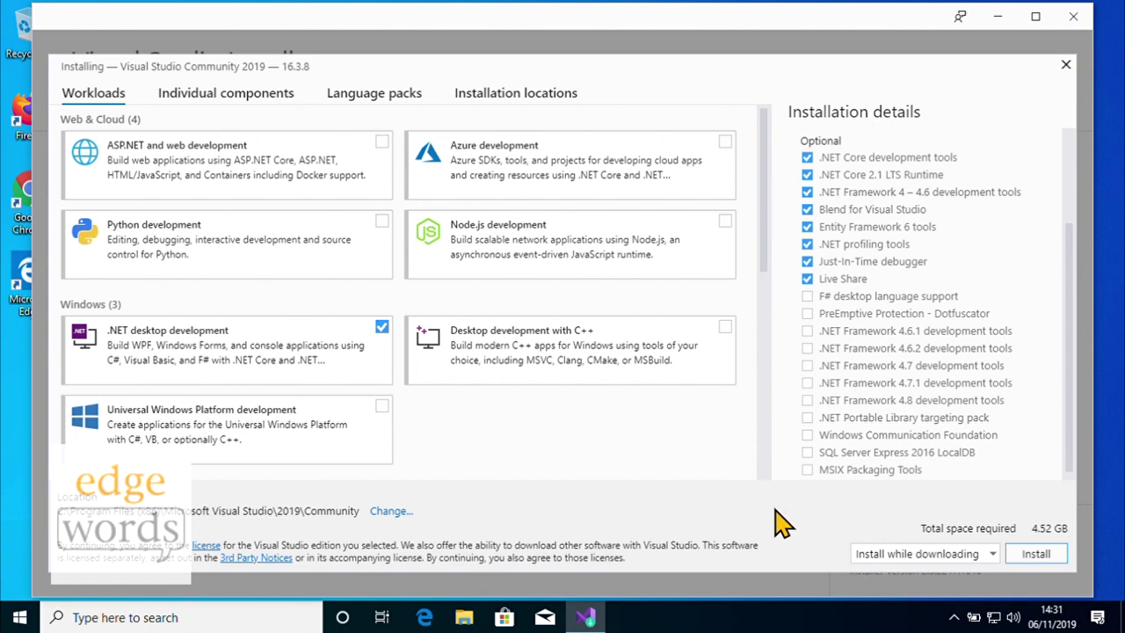
left_click(1037, 554)
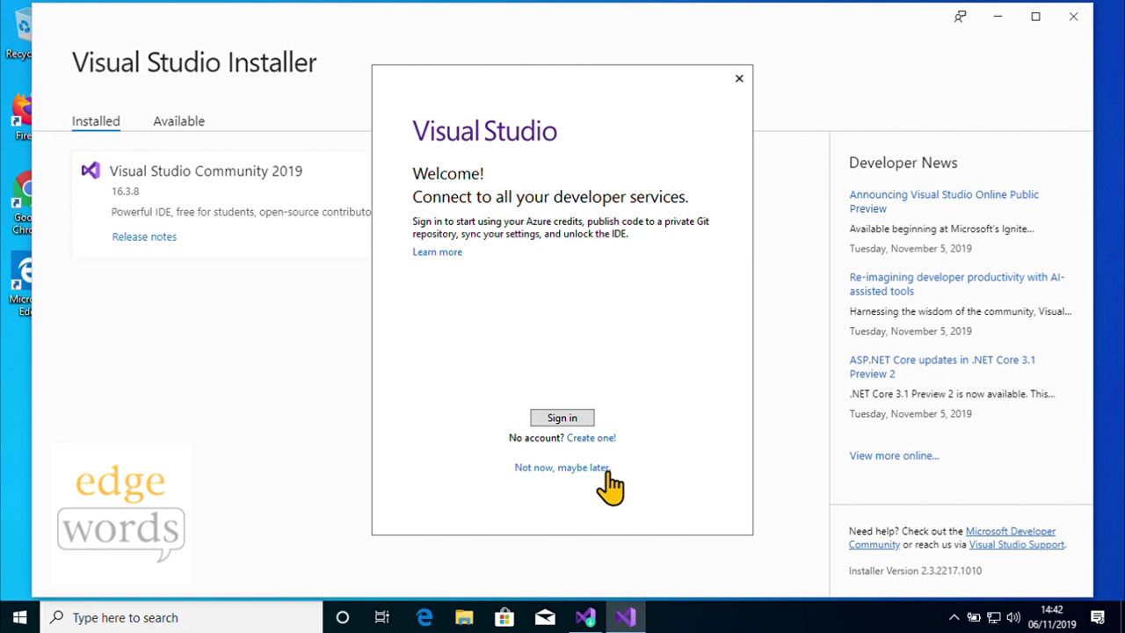
- Sign in to Visual Studio with the Microsoft account e-mail and password
left_click(567, 418)
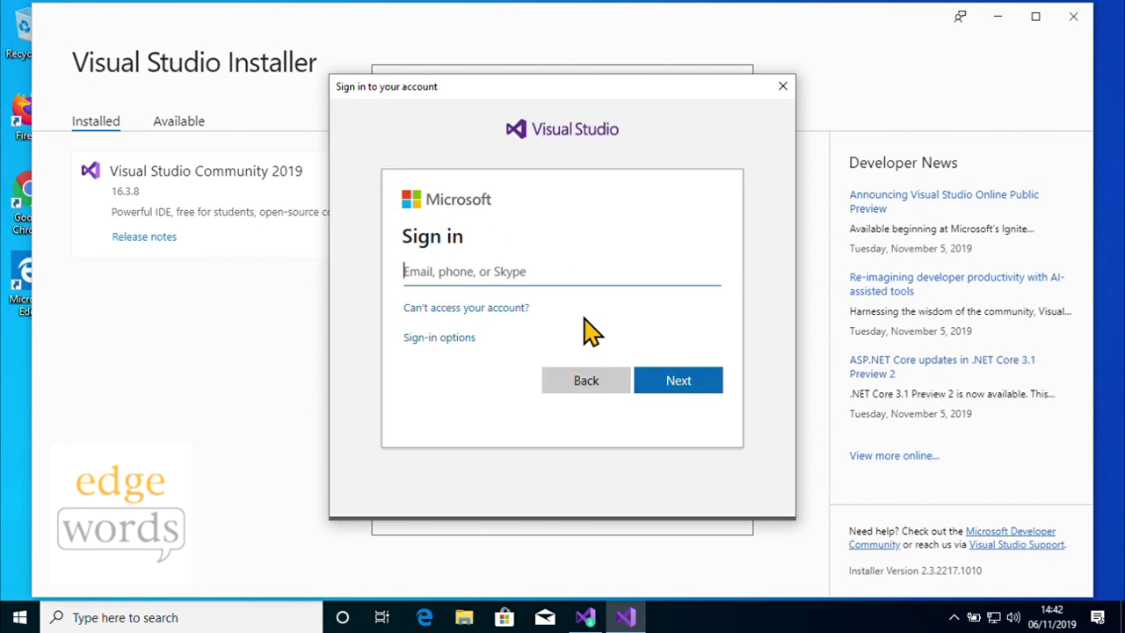
left_click(578, 301)
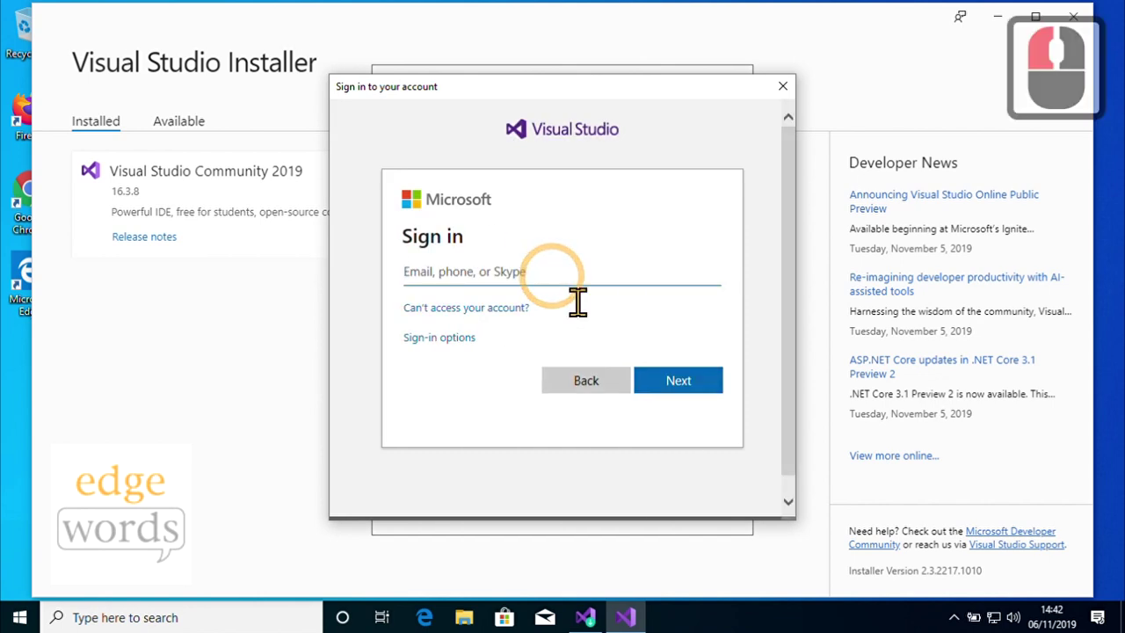
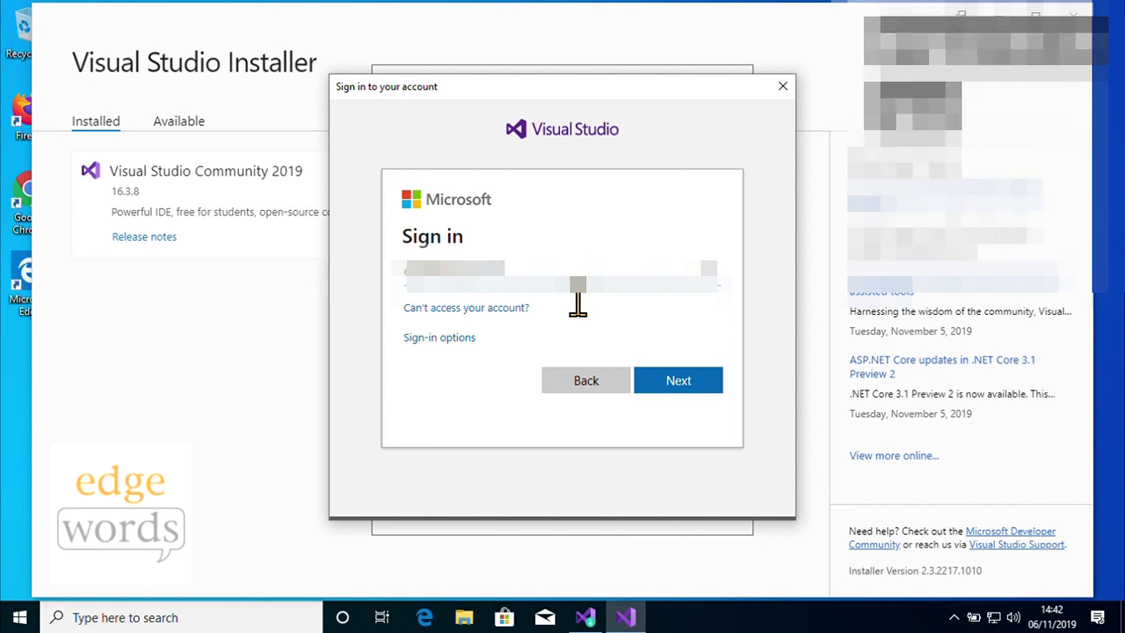
left_click(674, 385)
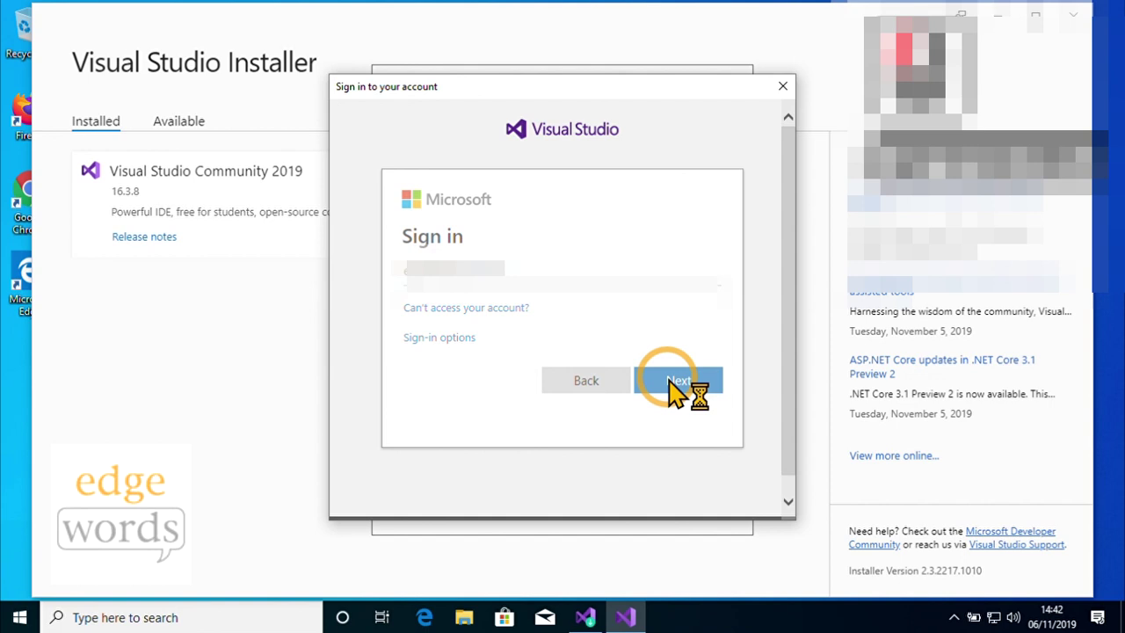
left_click(506, 299)
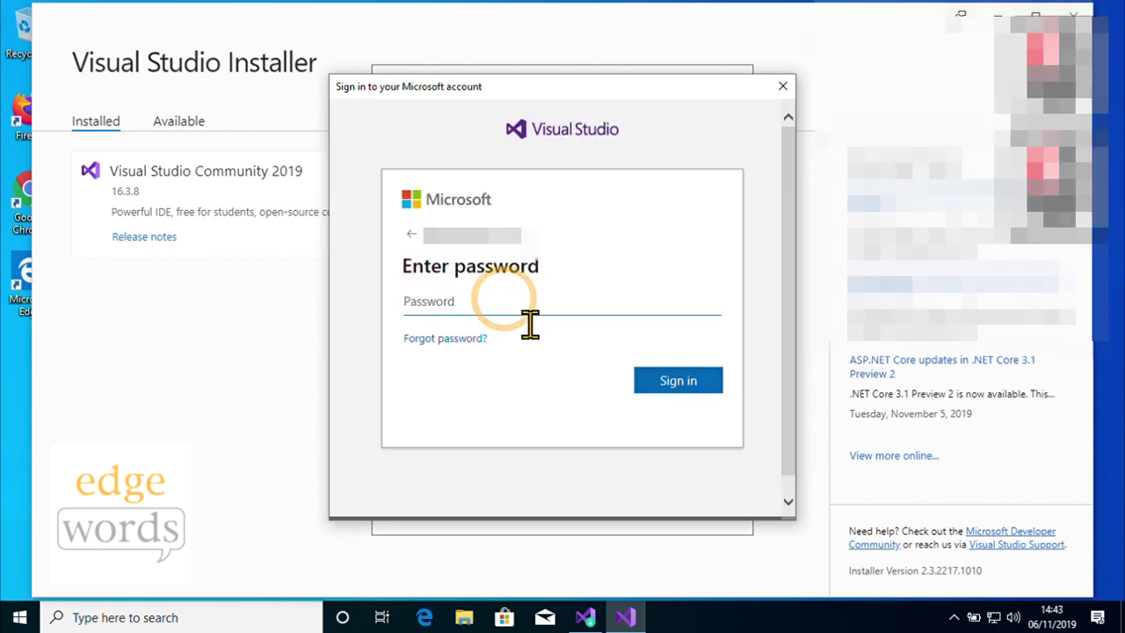
type("••••••••••")
left_click(673, 391)
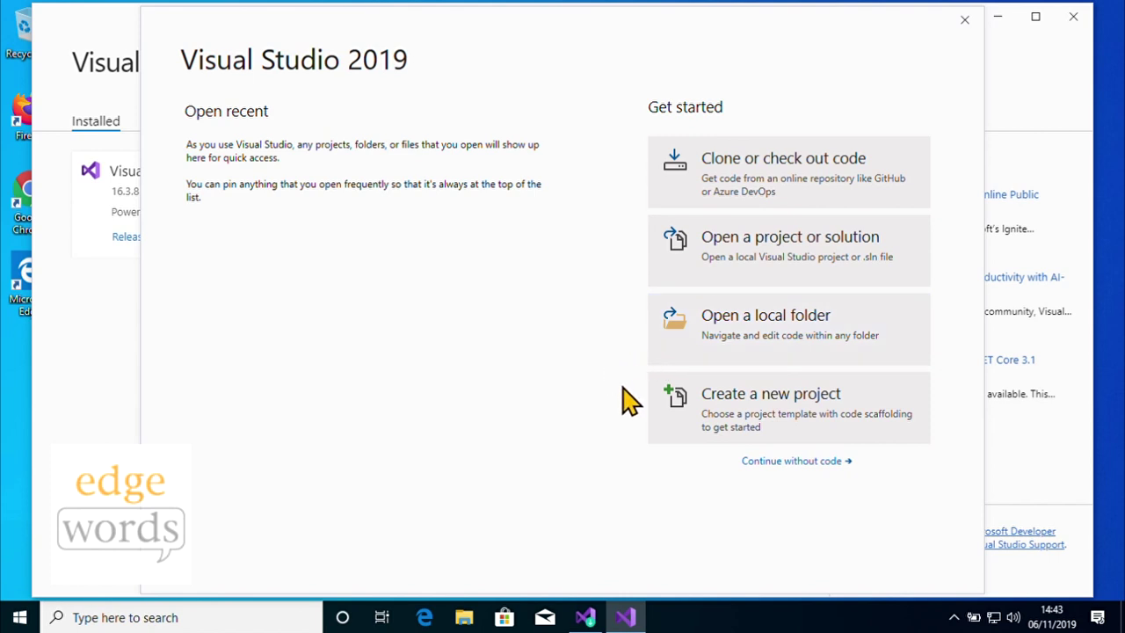
- Continue without code, then open Manage Extensions to browse Marketplace extensions by Most Downloads
left_click(816, 464)
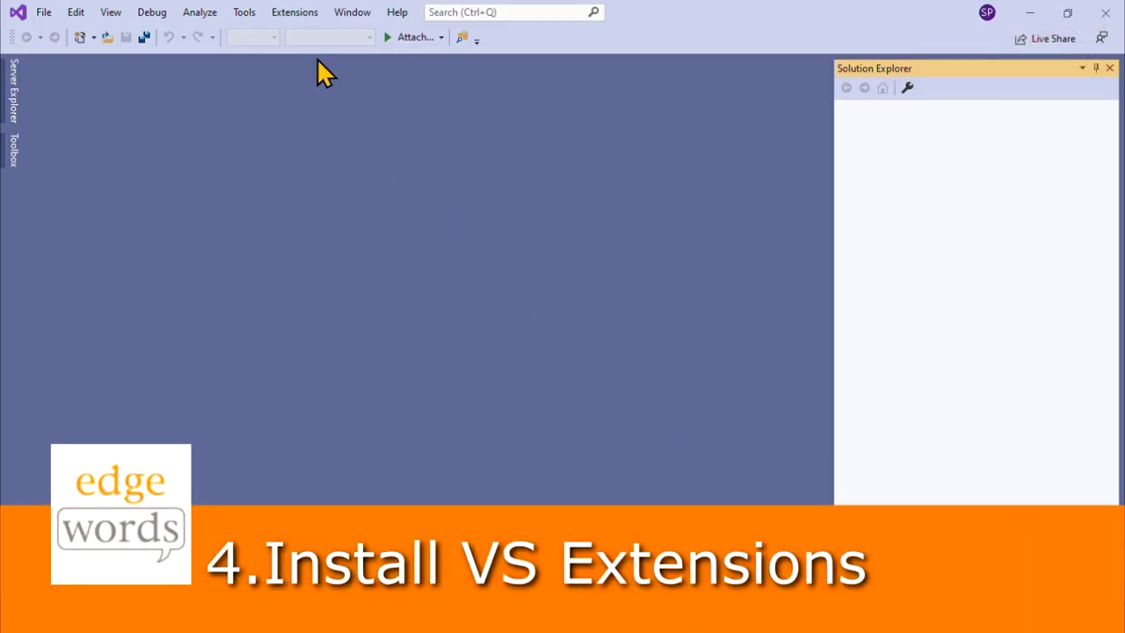
left_click(293, 12)
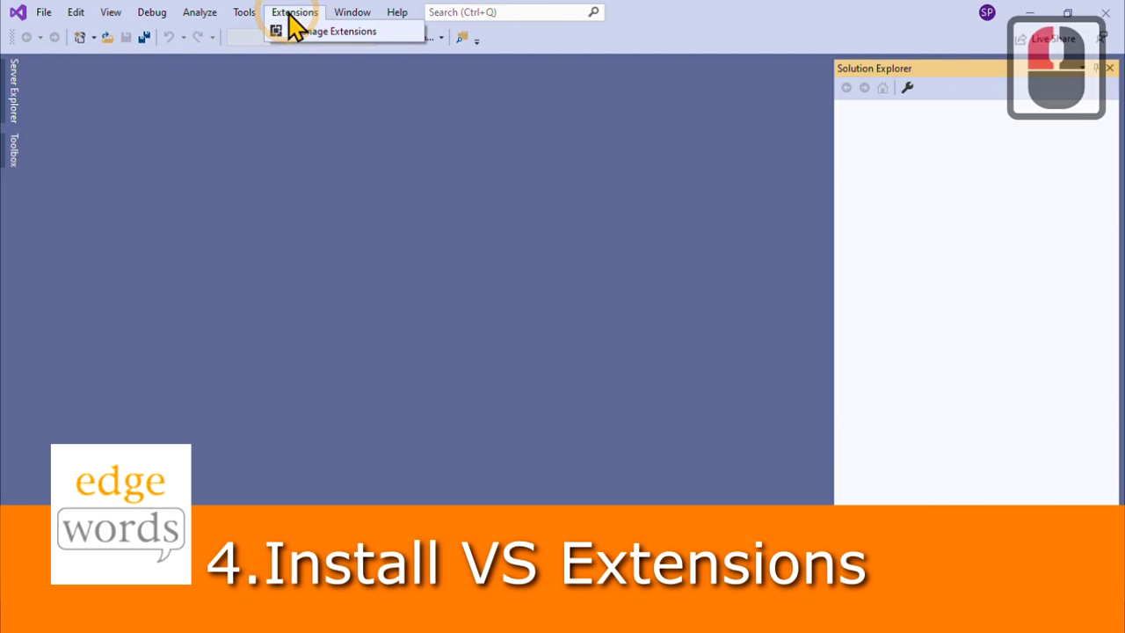
left_click(323, 34)
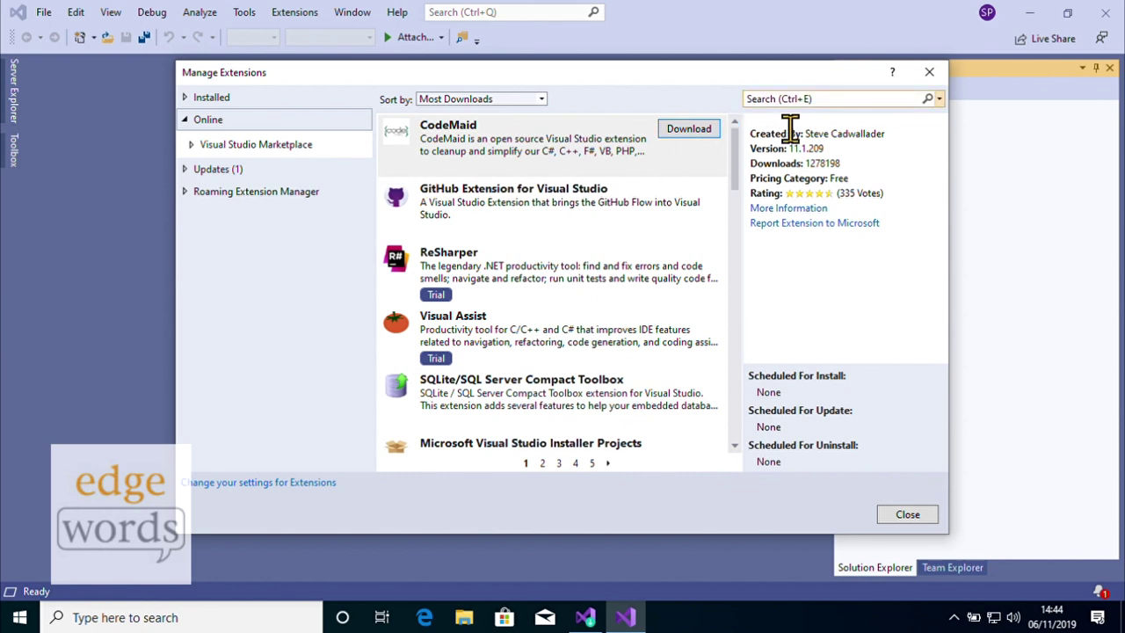
- Search the Online extensions for 'nunit' and download NUnit VS Templates and NUnit 3 Test Adapter
left_click(768, 100)
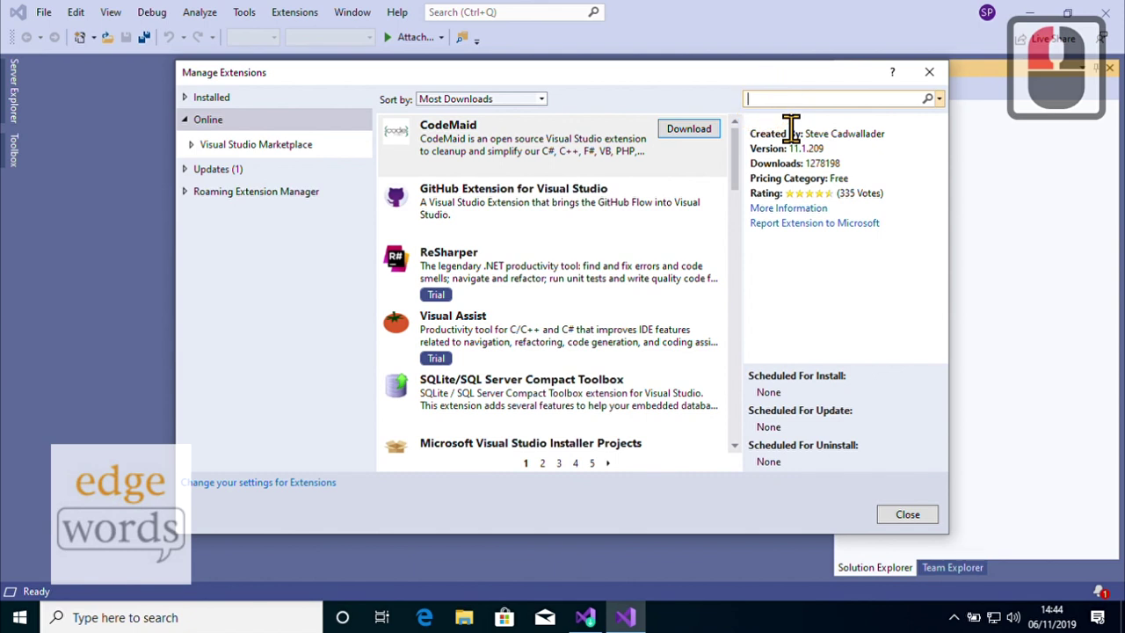
type("nunit")
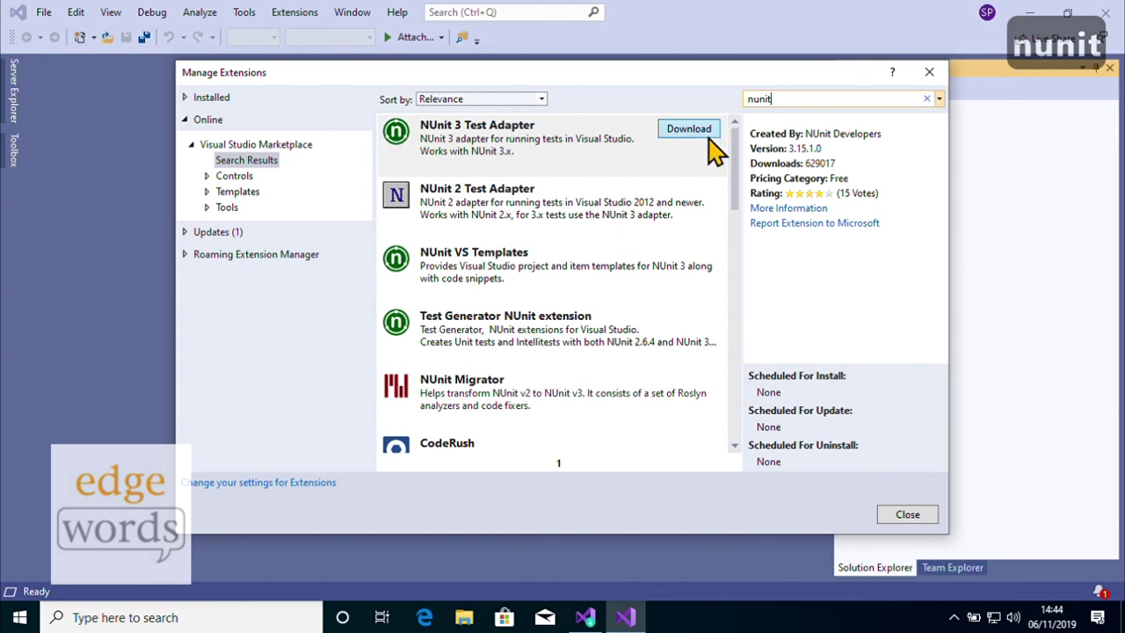
left_click(616, 283)
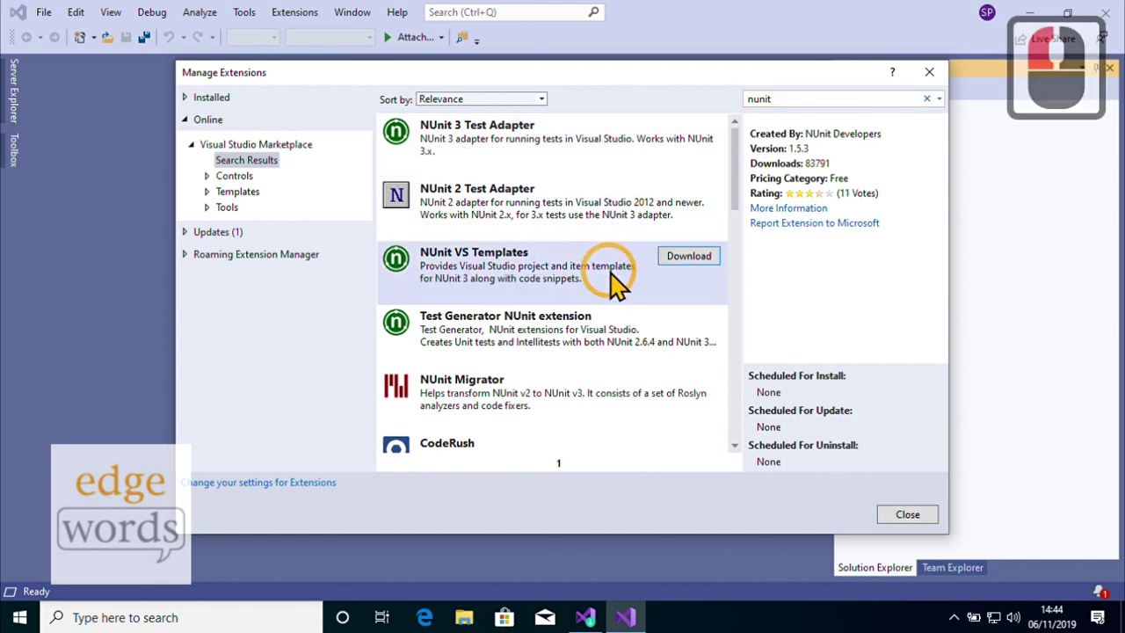
left_click(688, 259)
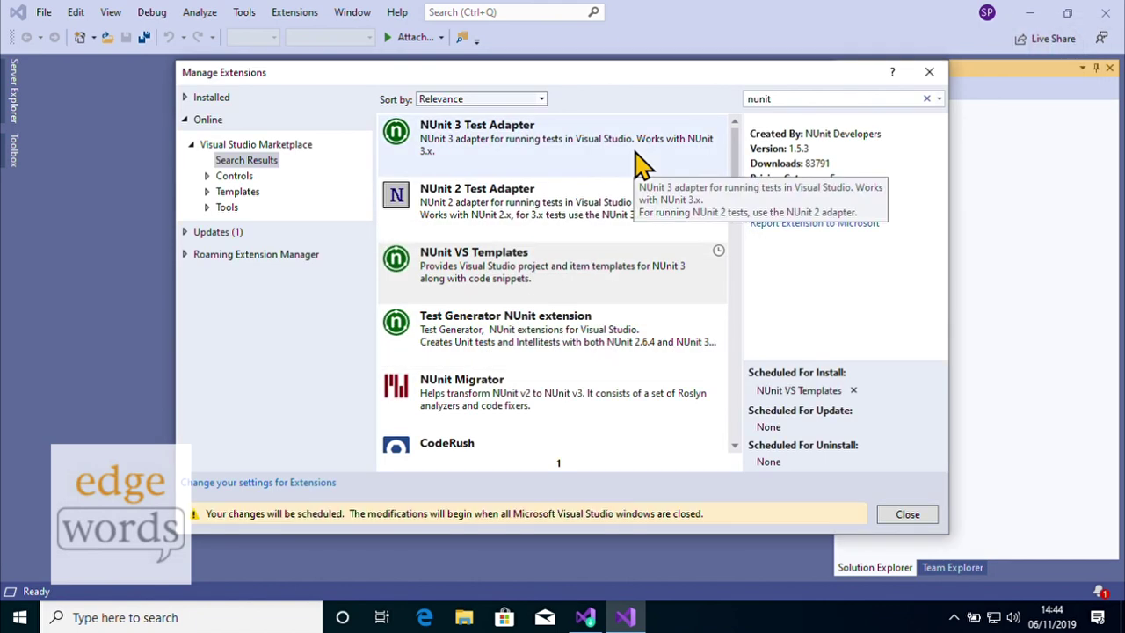
left_click(637, 163)
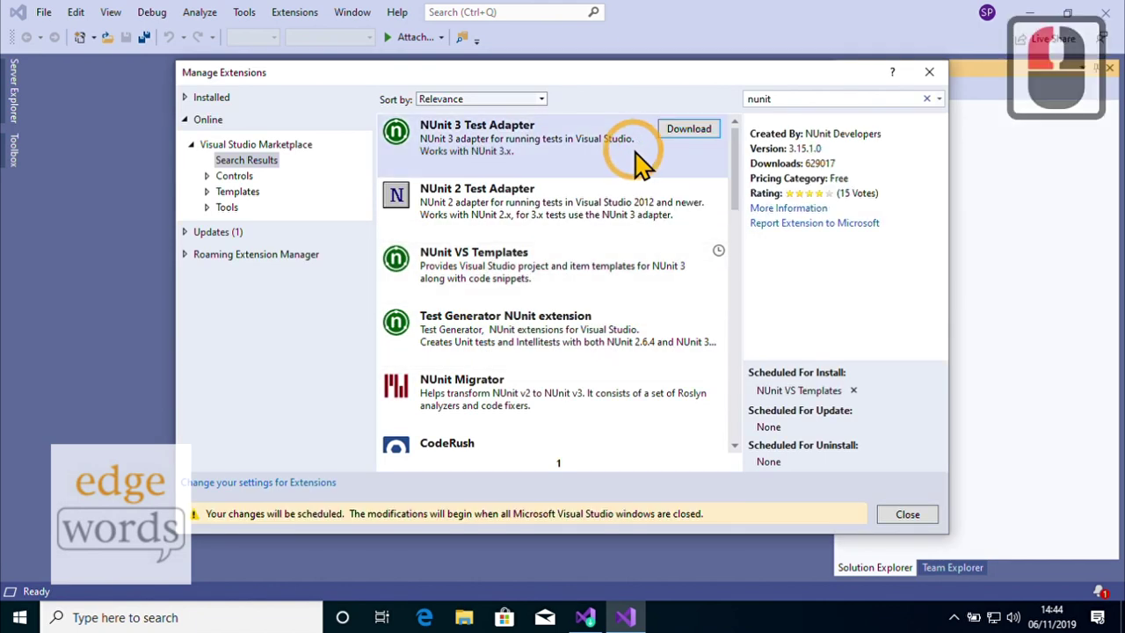
left_click(689, 130)
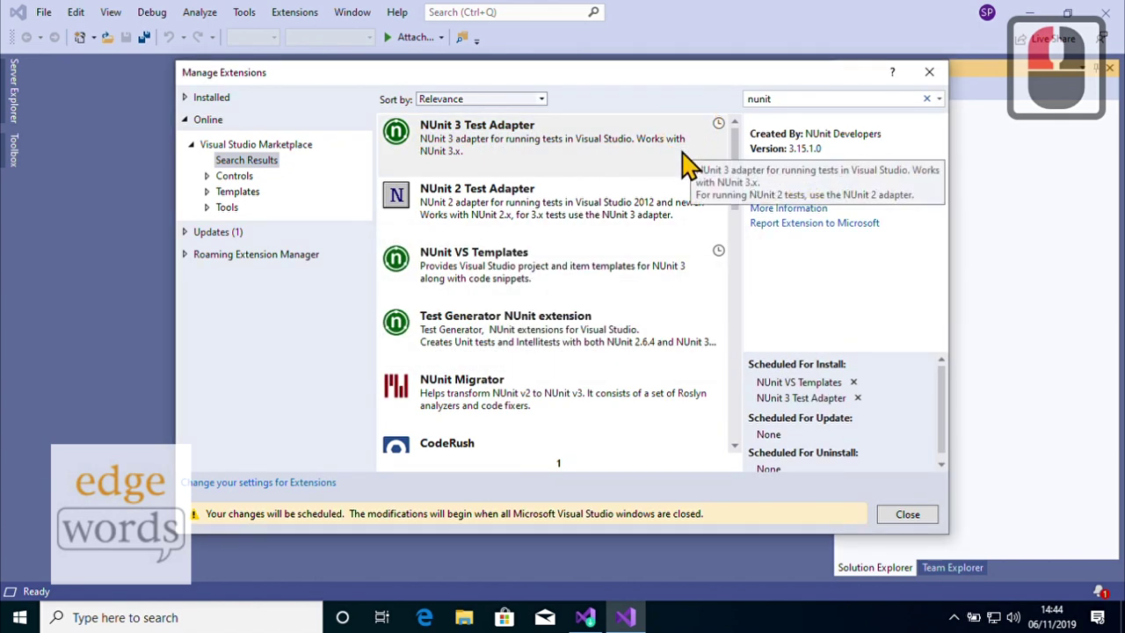
left_click(791, 99)
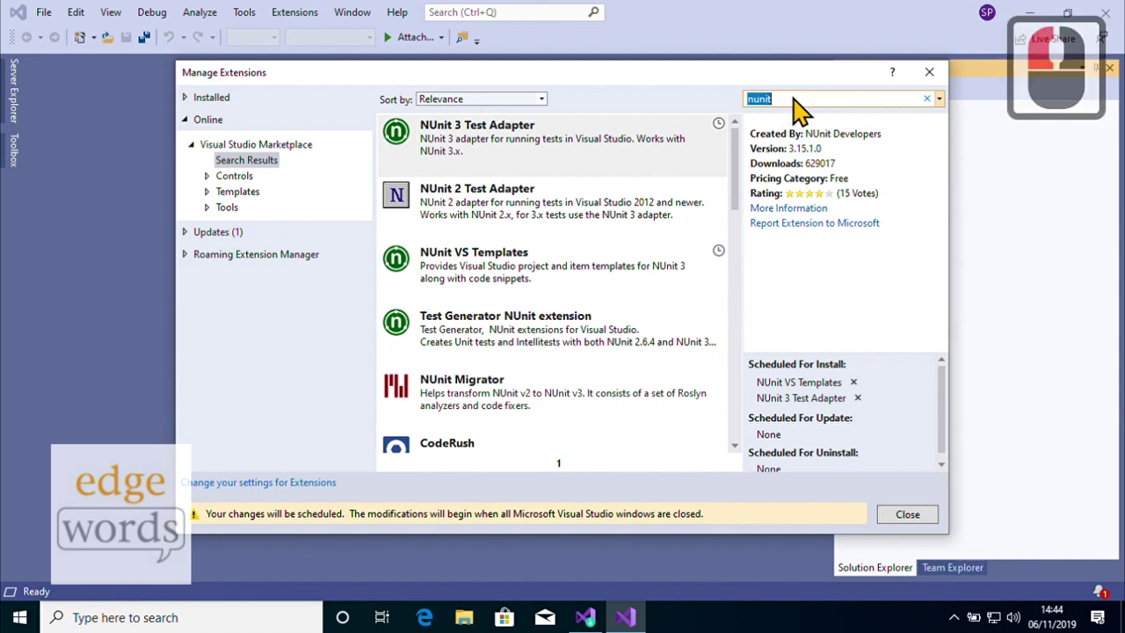
- Search 'specflow', schedule SpecFlow for Visual Studio 2019 for install, and close Manage Extensions
type("specflow")
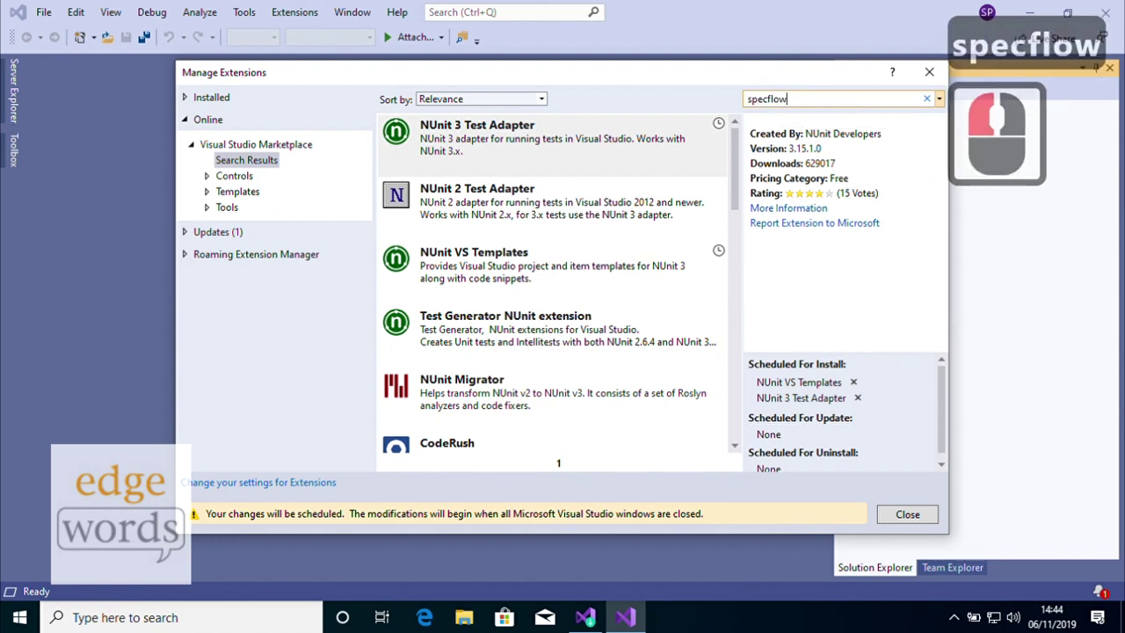
key("Return")
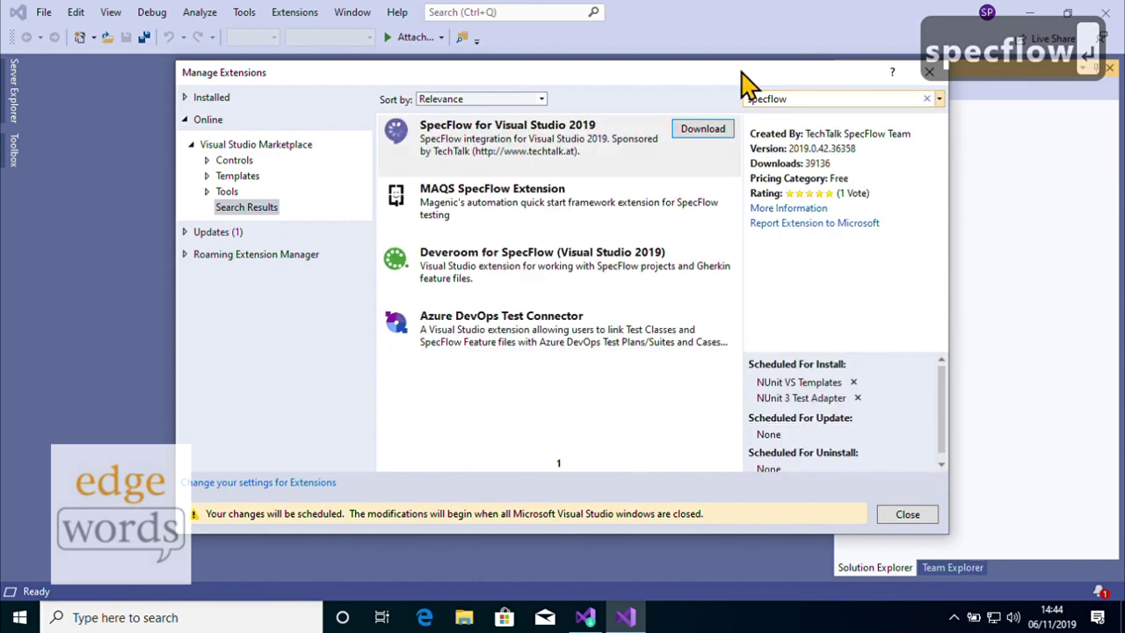
left_click(704, 137)
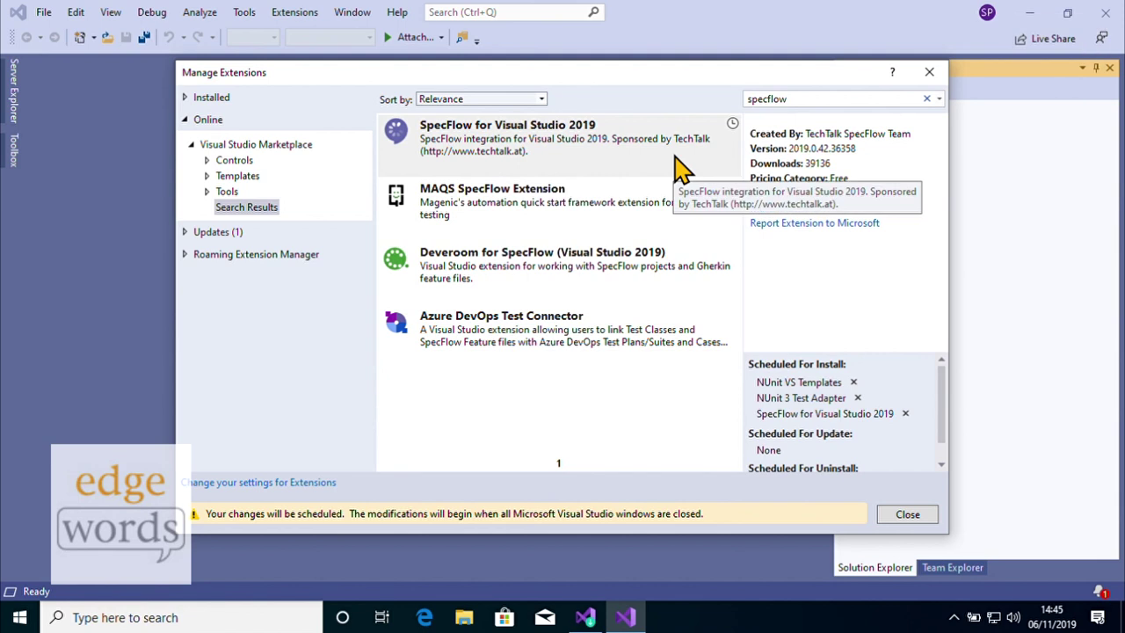
left_click(913, 514)
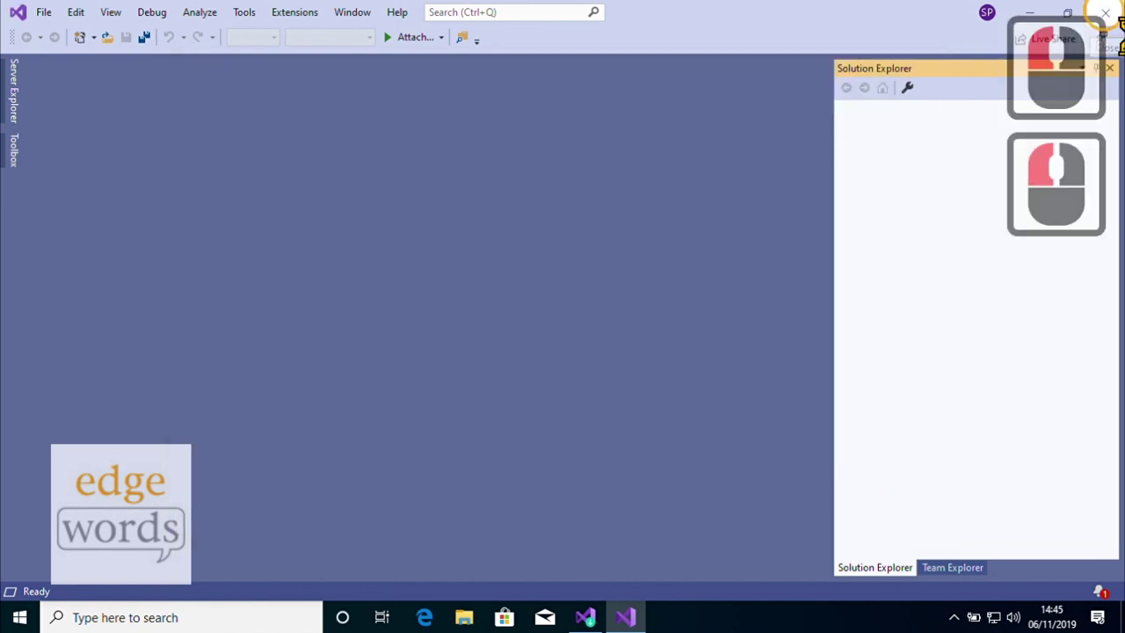
- Close Visual Studio and its Installer, then apply the three scheduled extensions via Modify in VSIX Installer
left_click(1099, 13)
left_click(1089, 15)
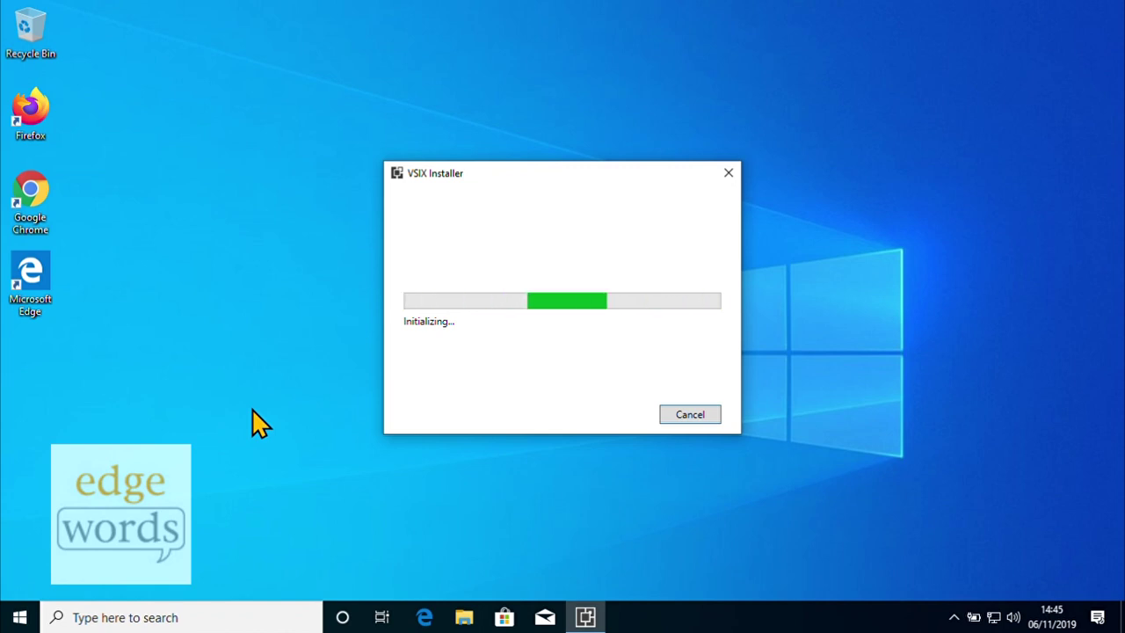
left_click(619, 406)
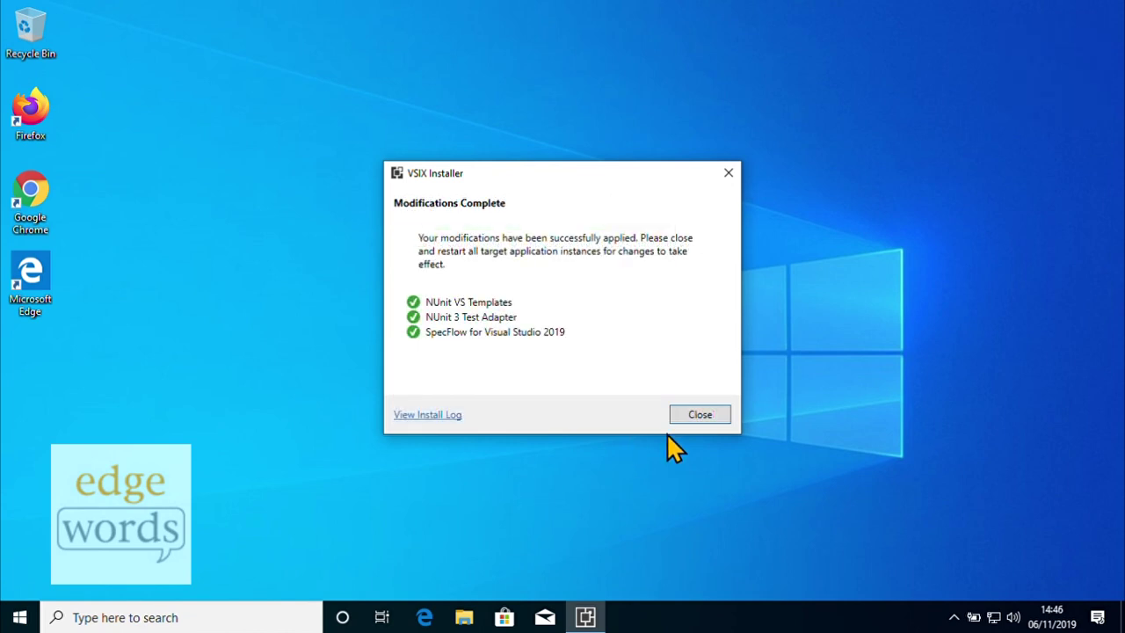
left_click(703, 415)
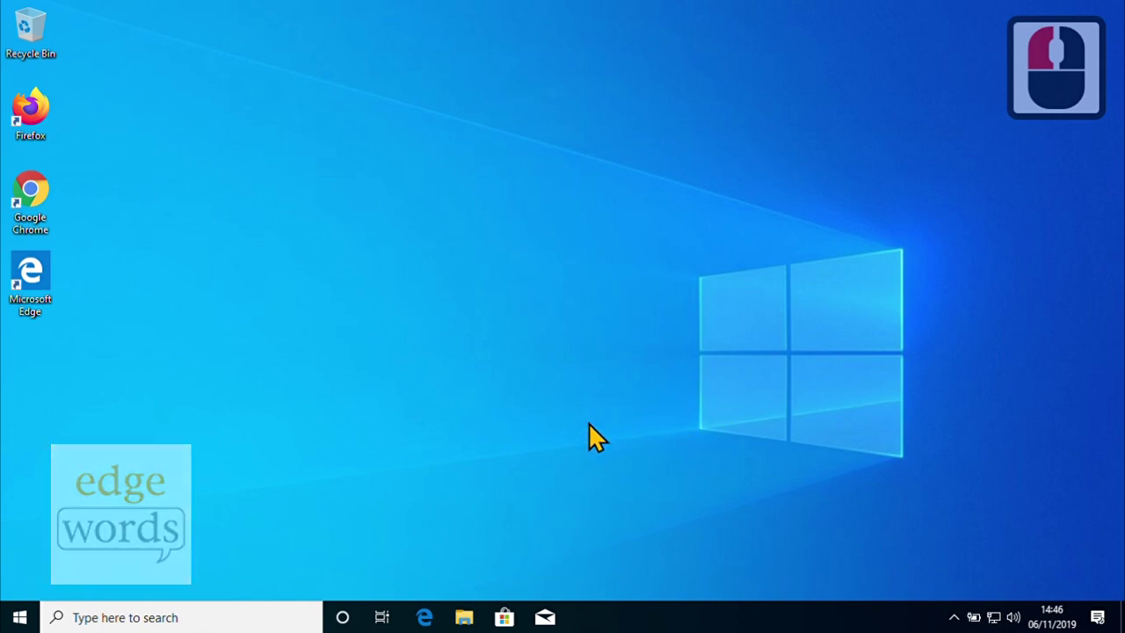
- Pin Visual Studio 2019 to Start from the V section of the app list and launch it from the tile
left_click(19, 619)
left_click(103, 567)
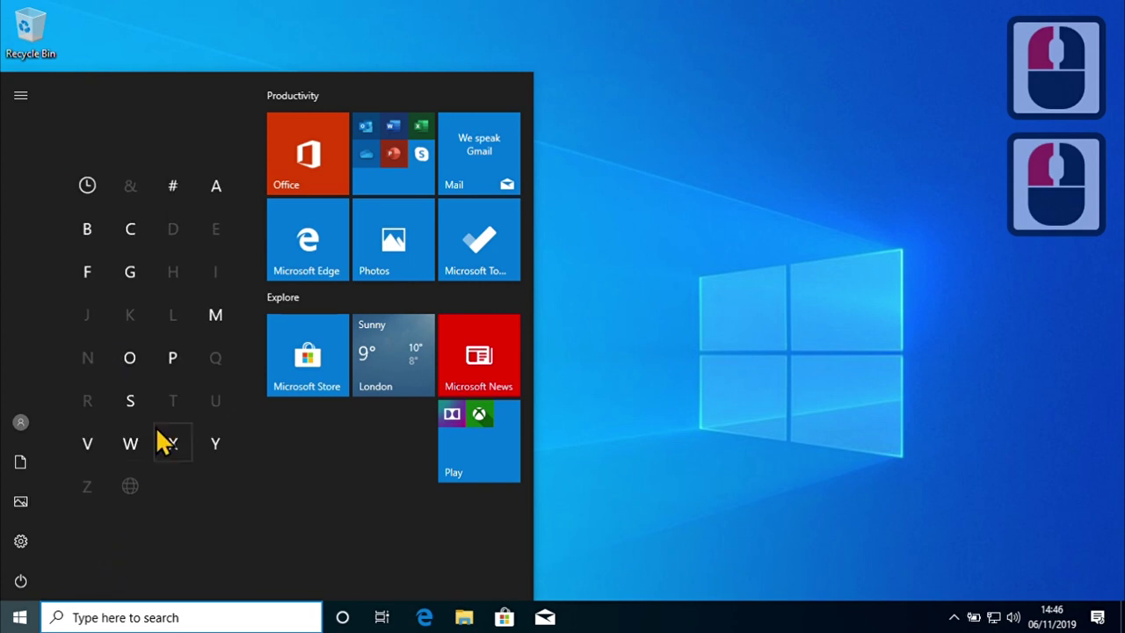
left_click(94, 446)
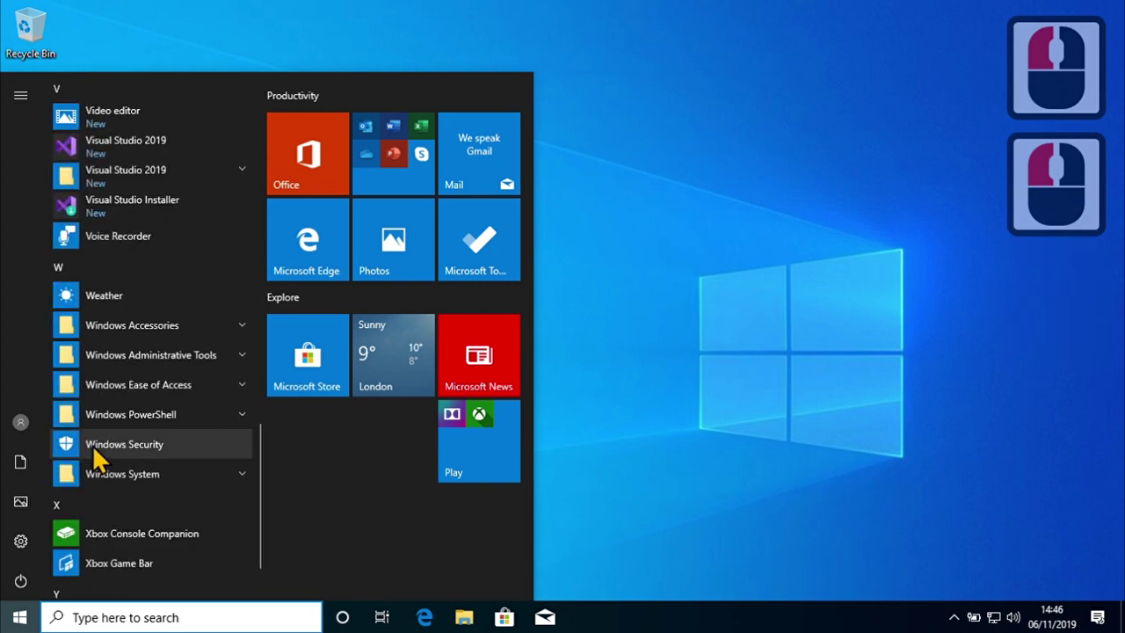
right_click(162, 141)
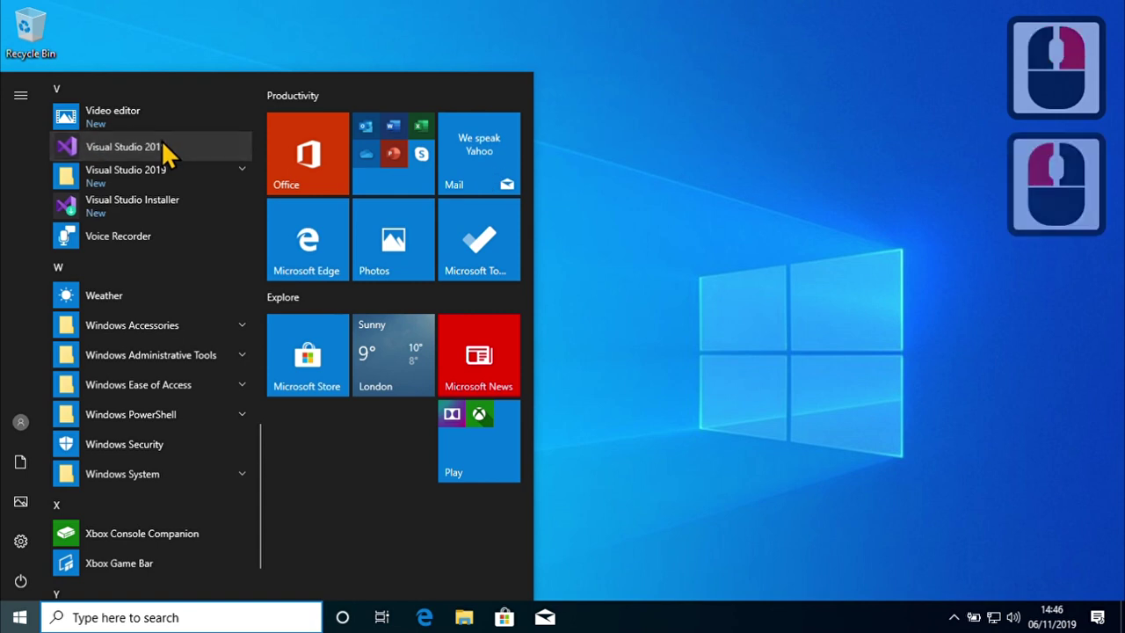
left_click(220, 156)
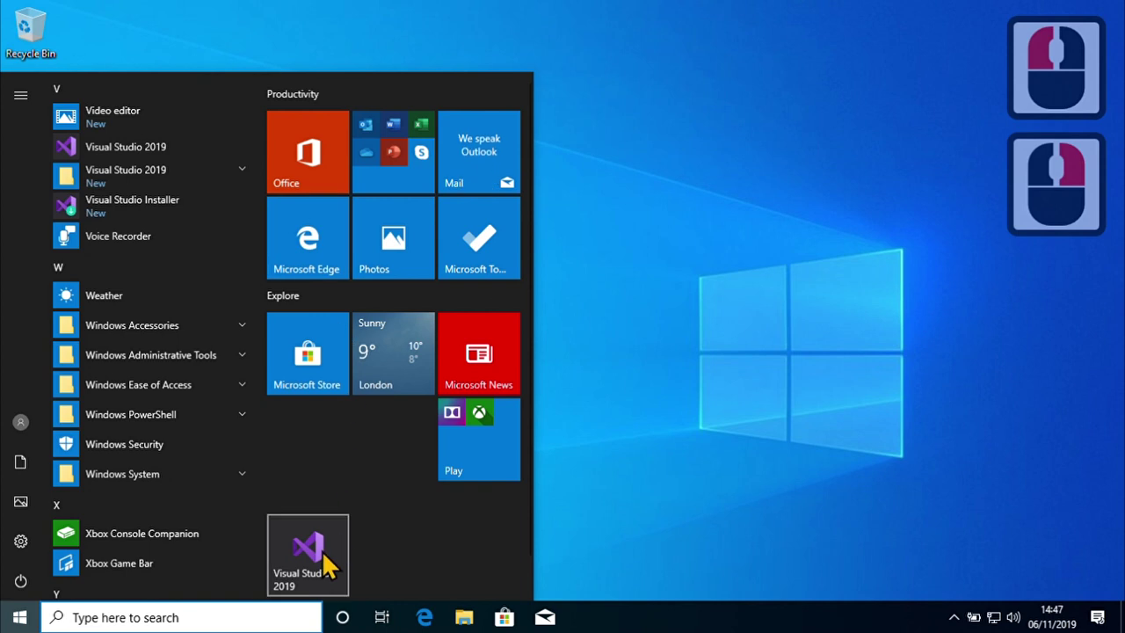
left_click(322, 553)
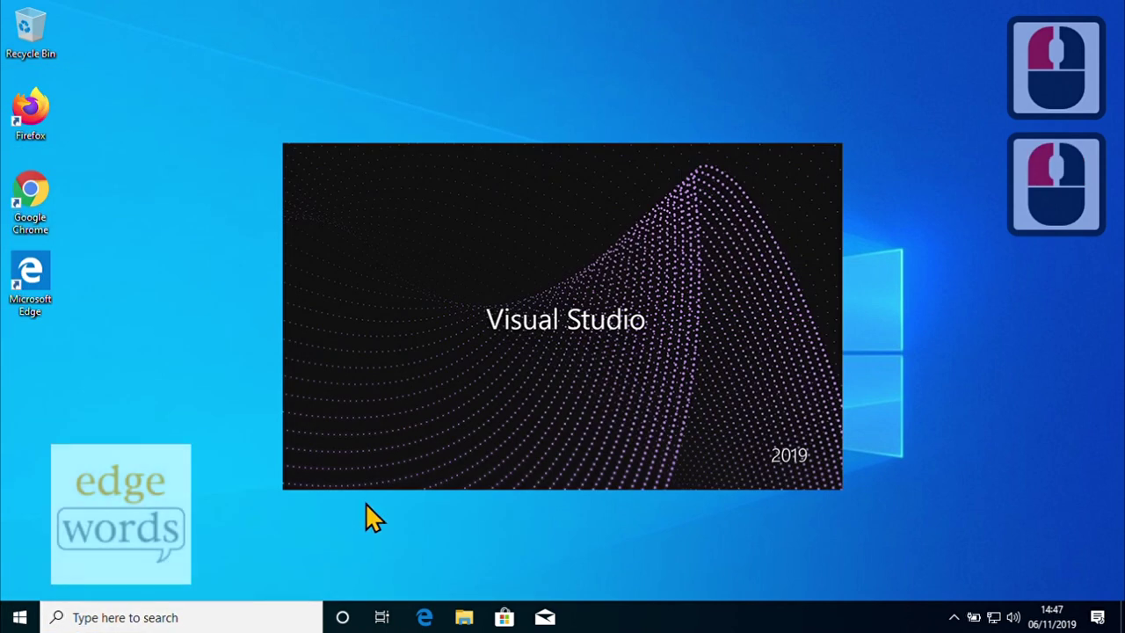